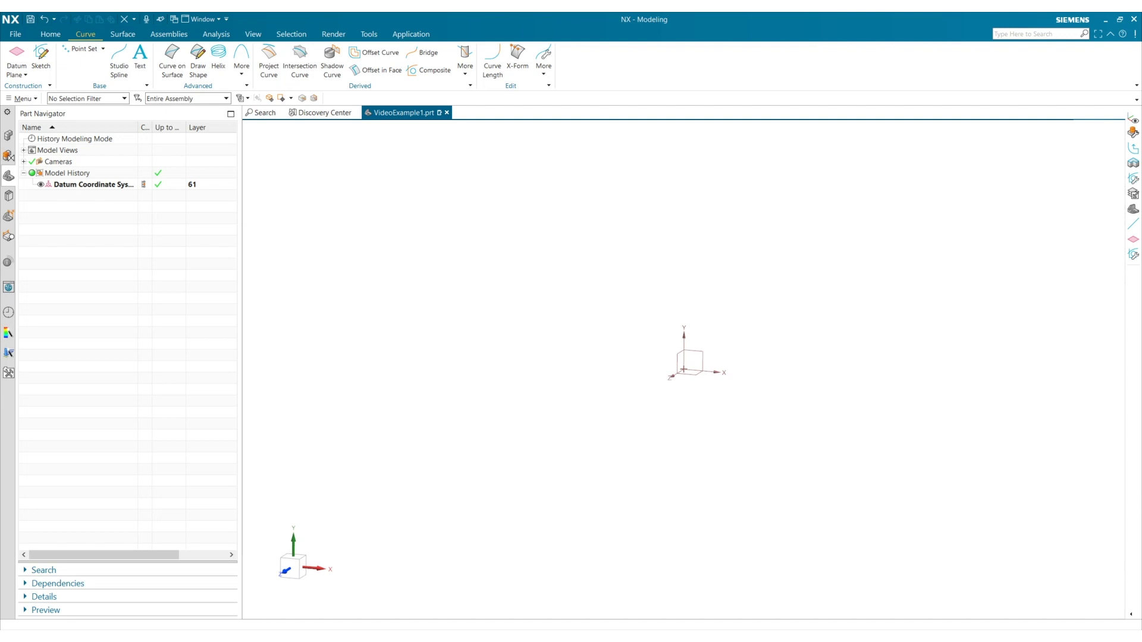
left_click(870, 335)
key("w")
key("w")
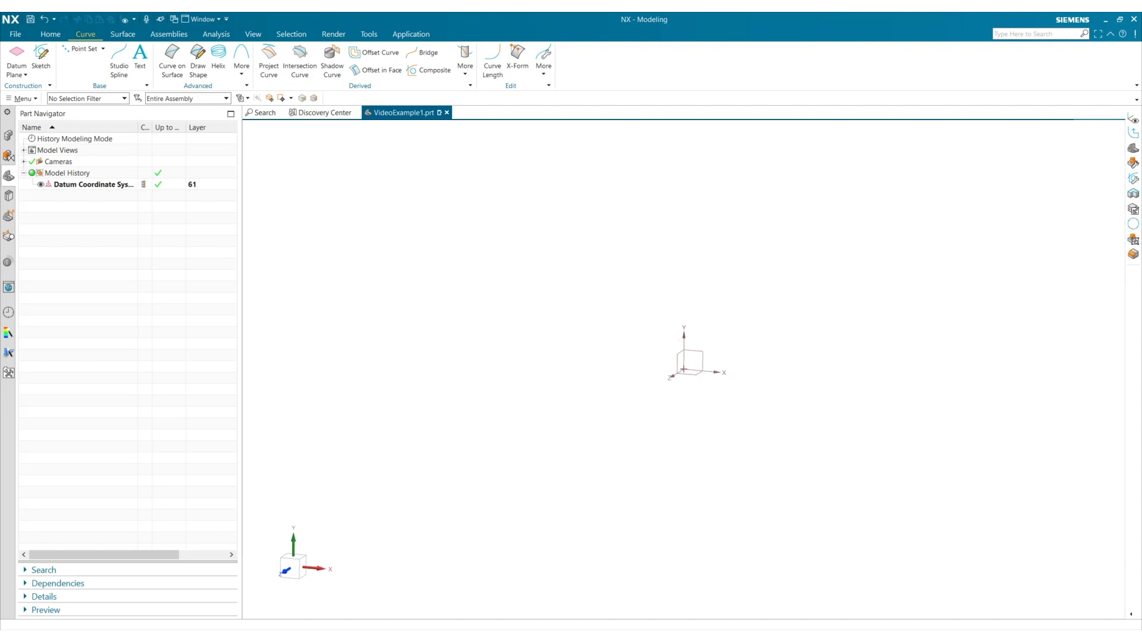
key("w")
key("w")
- Sketch a closed profile about 3.7 in wide on the XY plane from the origin: vertical line, tangent arc, sloped line, short side and base; finish the sketch
middle_click(928, 350, "ctrl+shift")
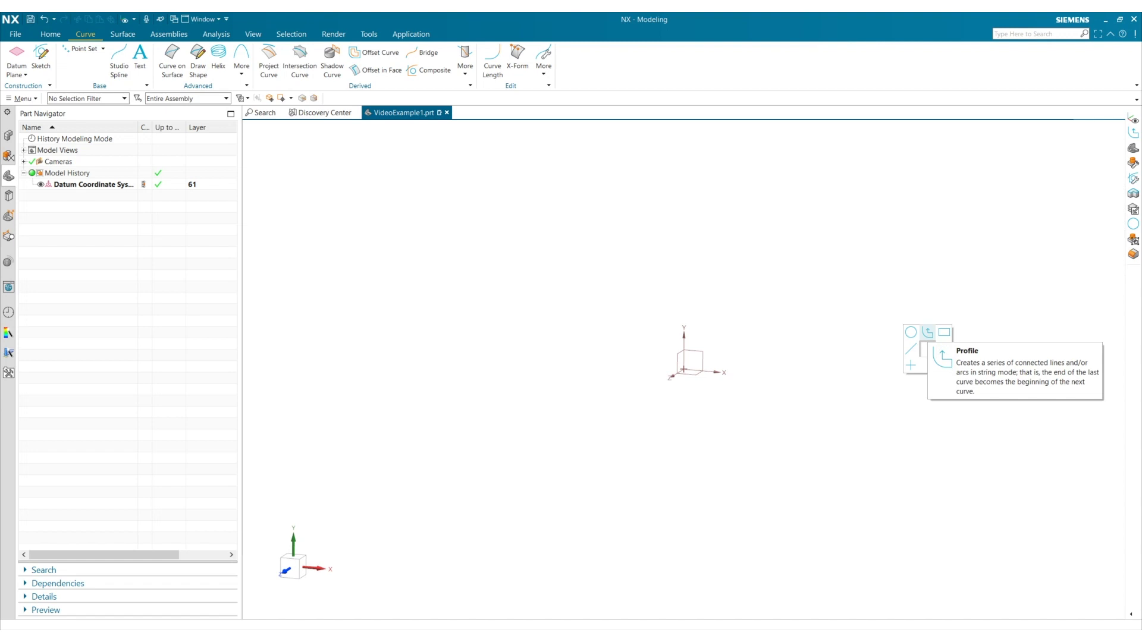
left_click(927, 332)
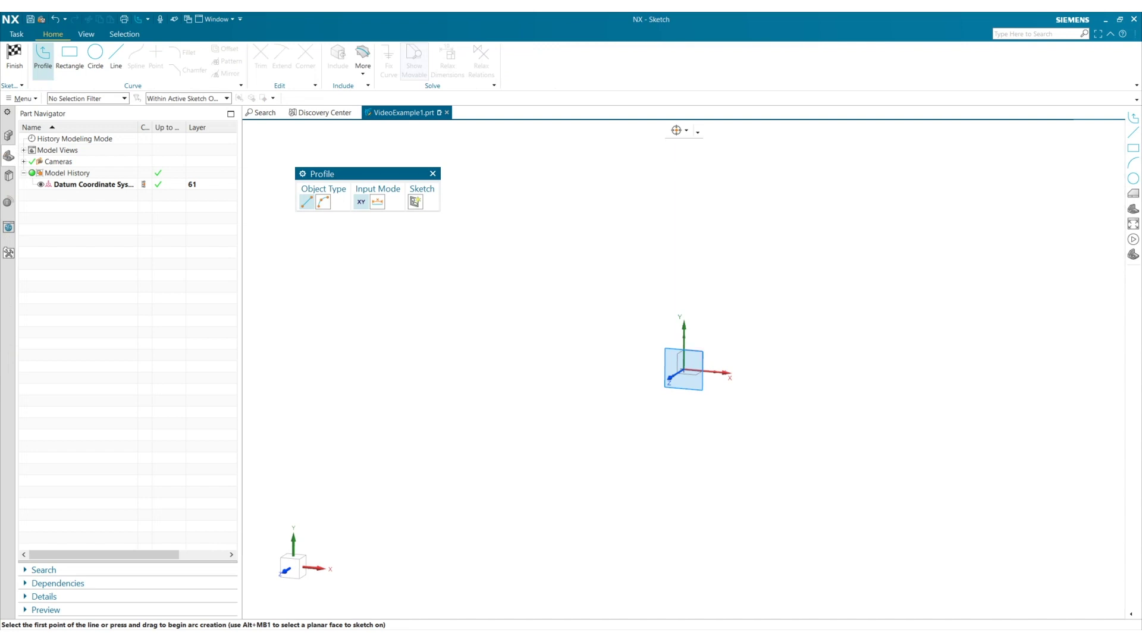
left_click(683, 368)
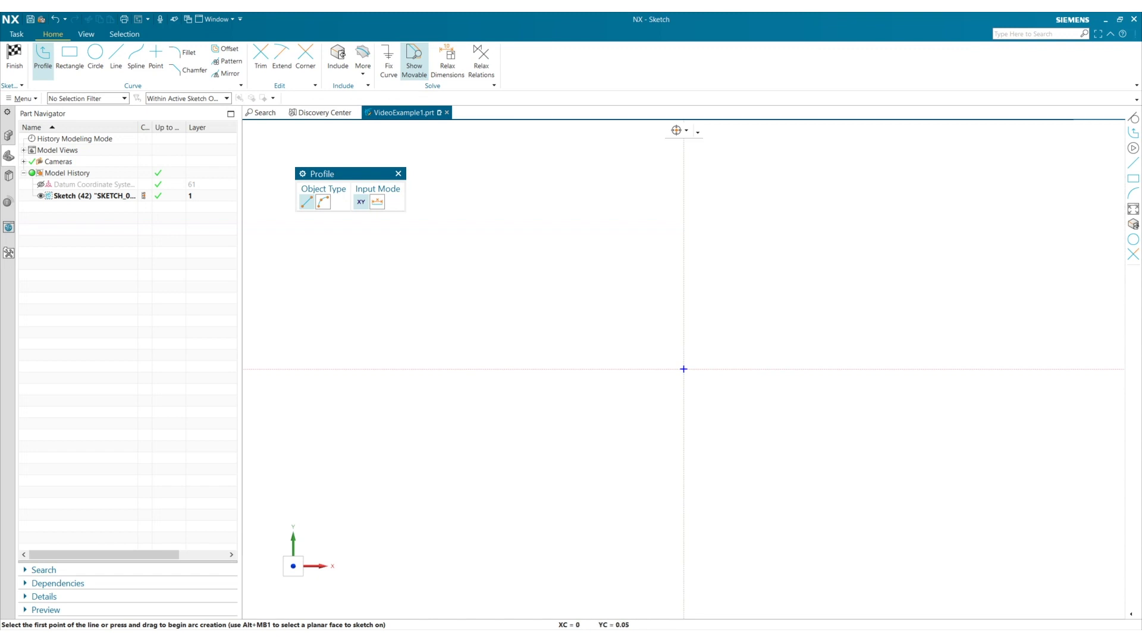
left_click(684, 368)
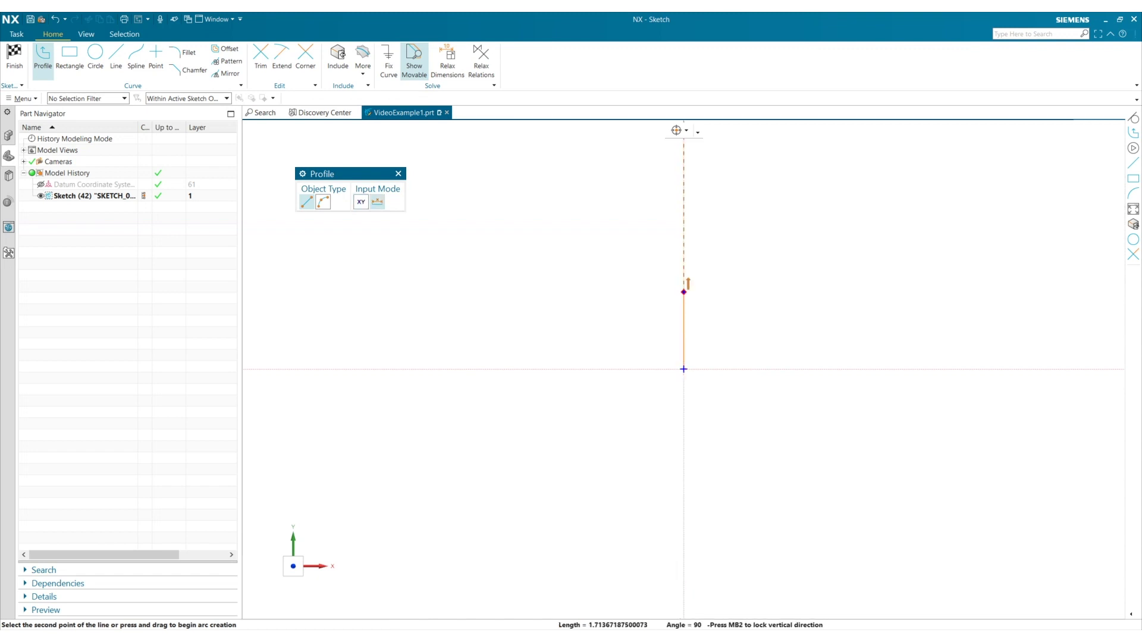
left_click(683, 294)
left_click_drag(683, 293, 715, 259)
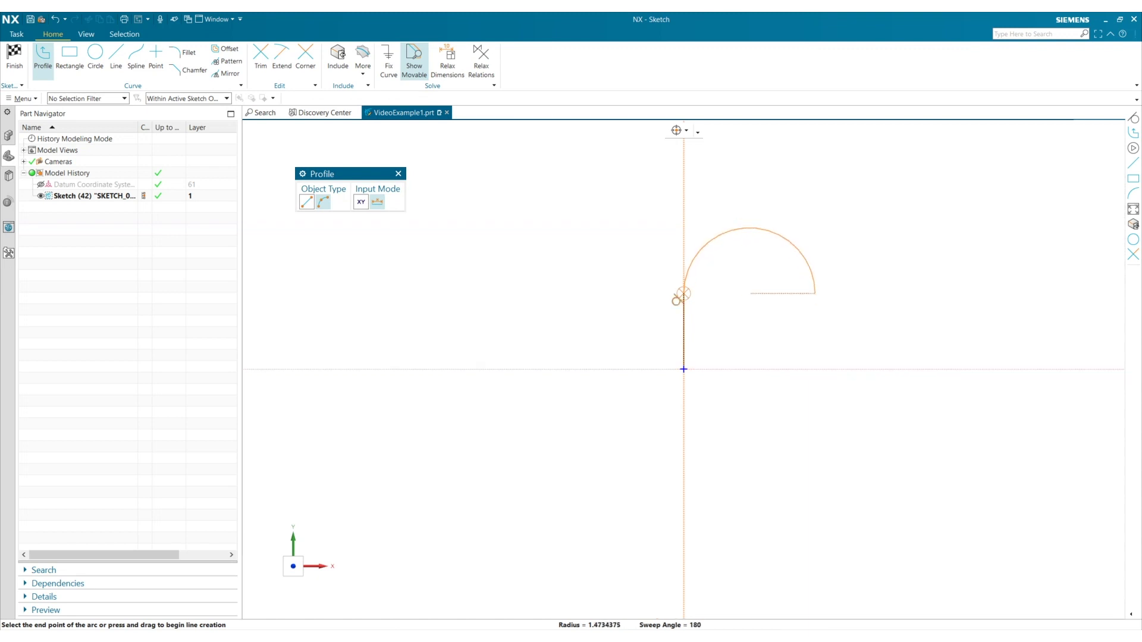
left_click(796, 277)
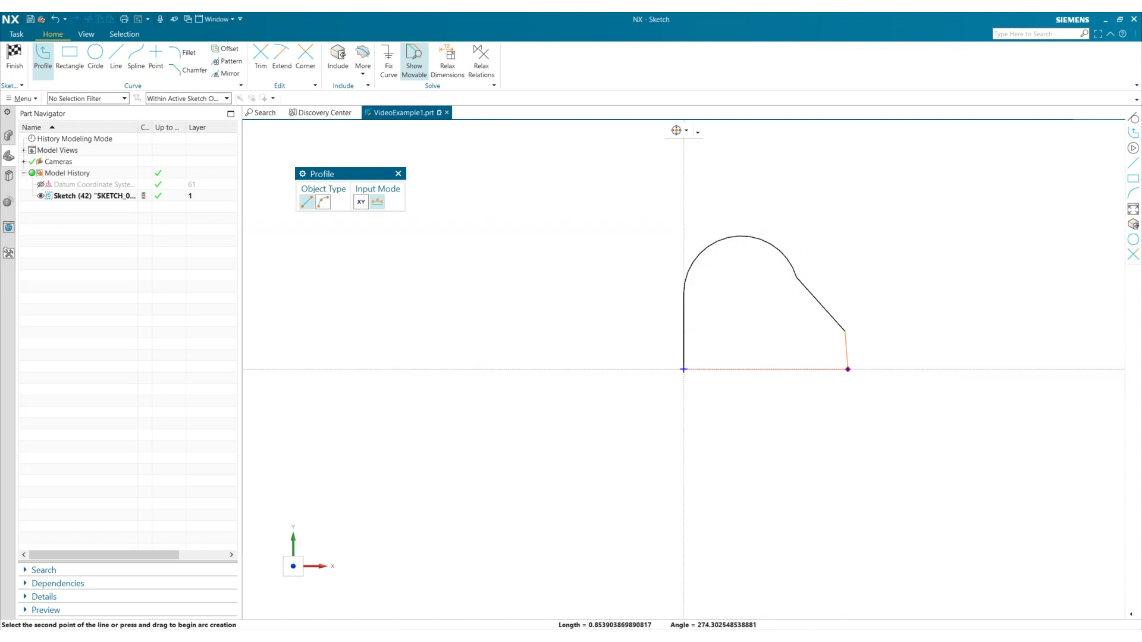
left_click(848, 369)
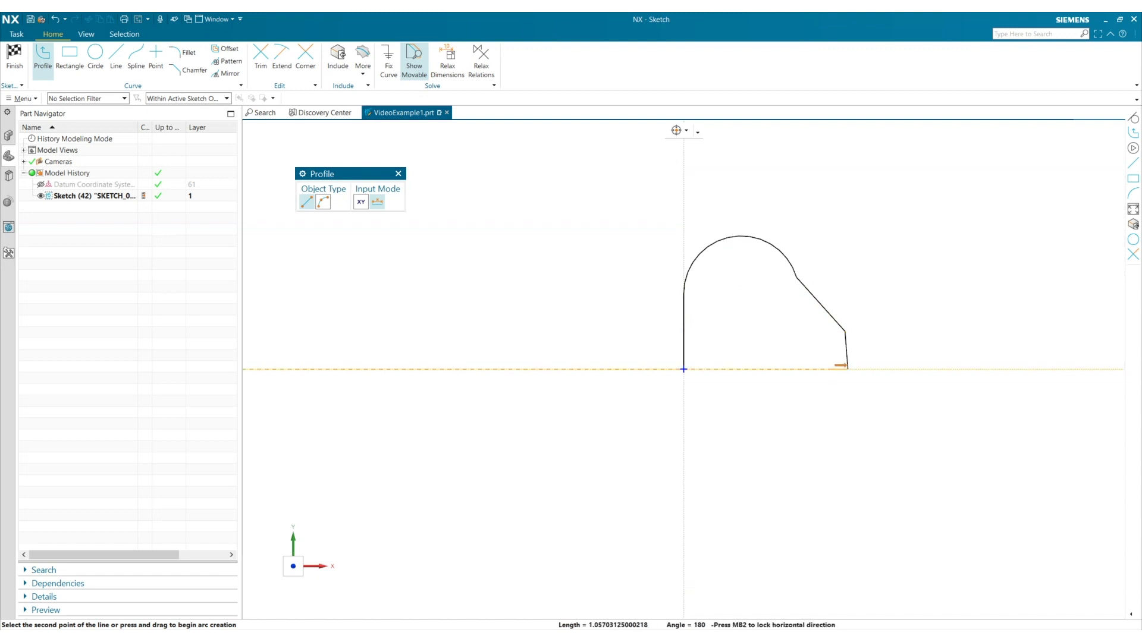
left_click(684, 370)
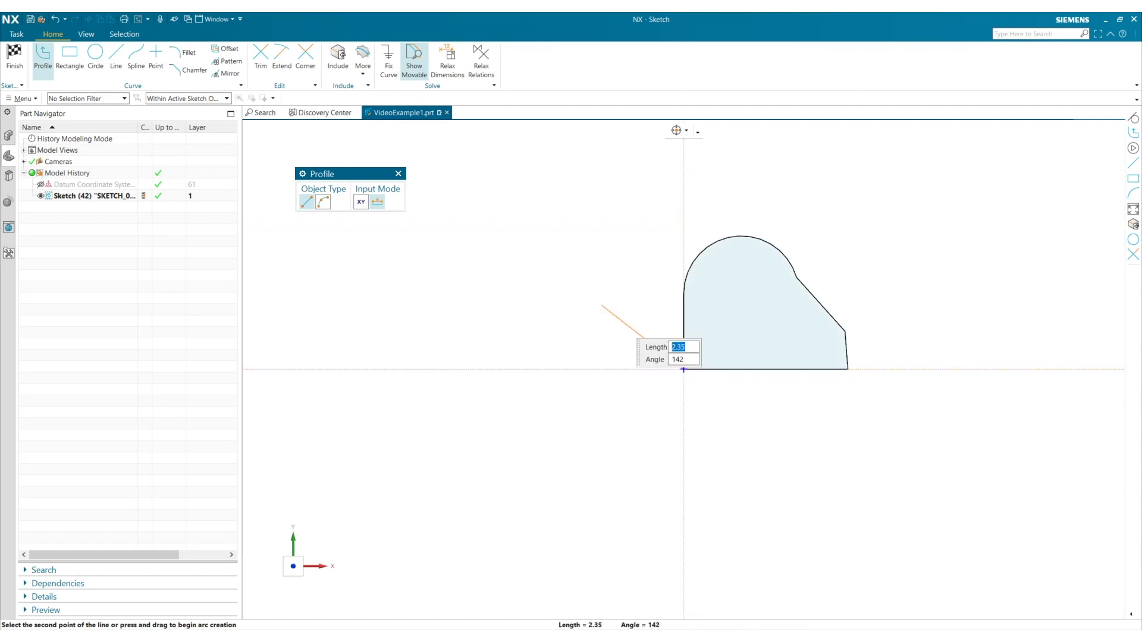
key("Escape")
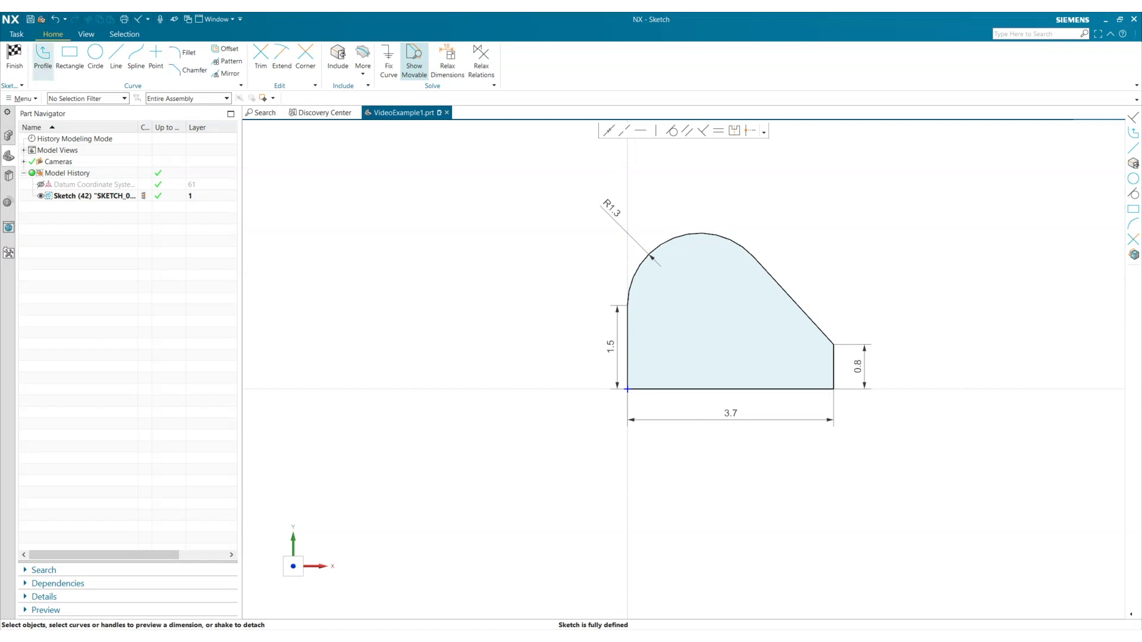
left_click(14, 57)
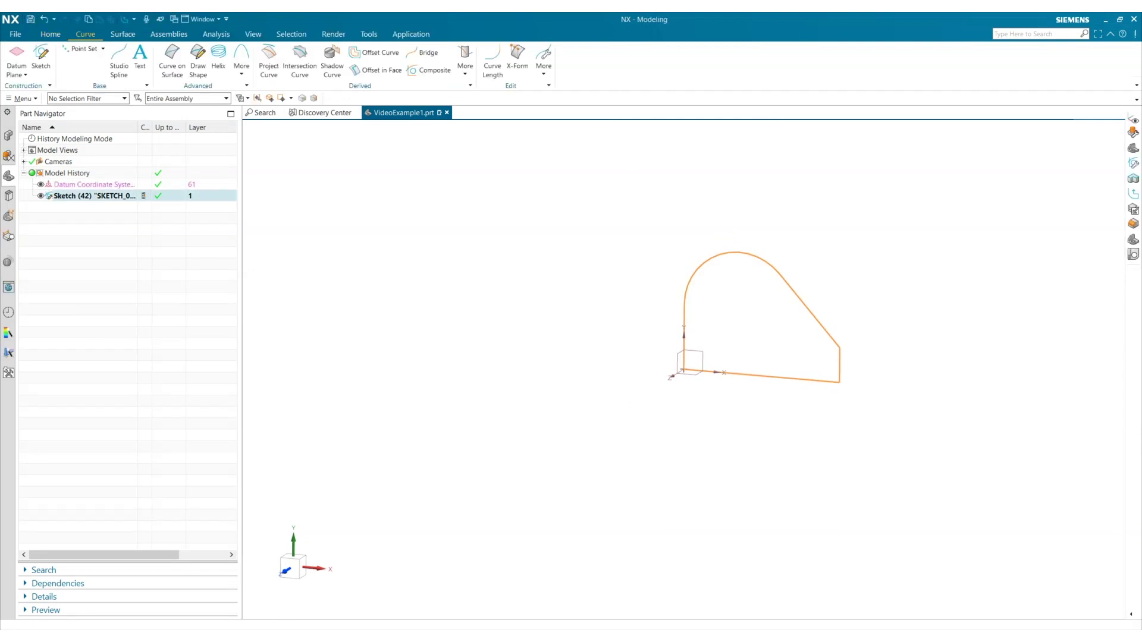
- Extrude the sketched profile to an end distance of 2.5 in
key("x")
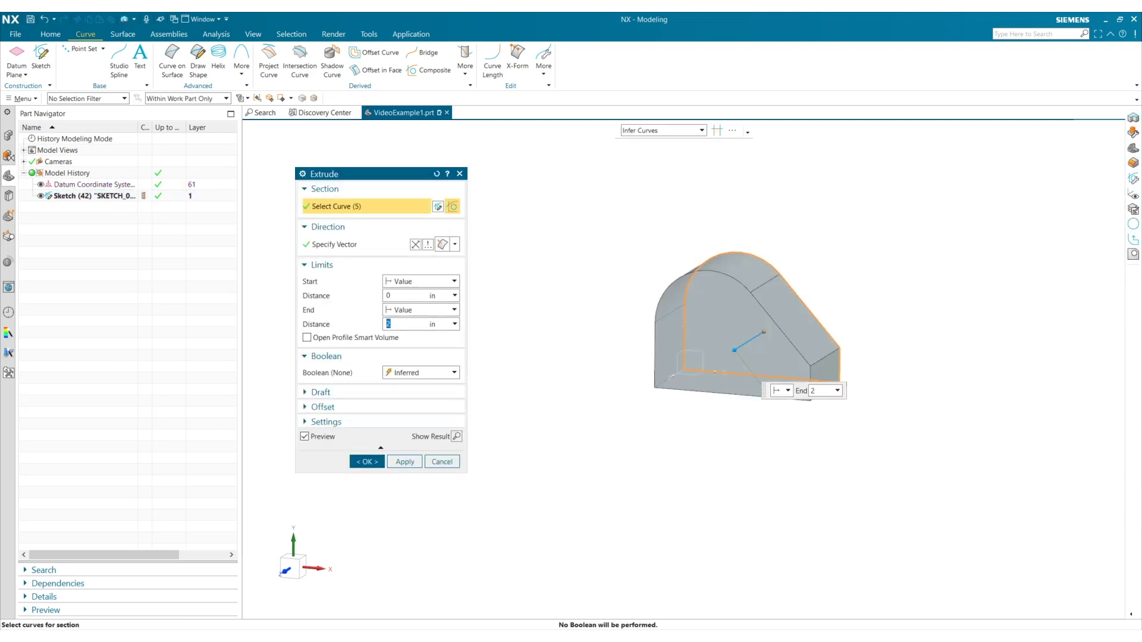
type("2.5")
key("Return")
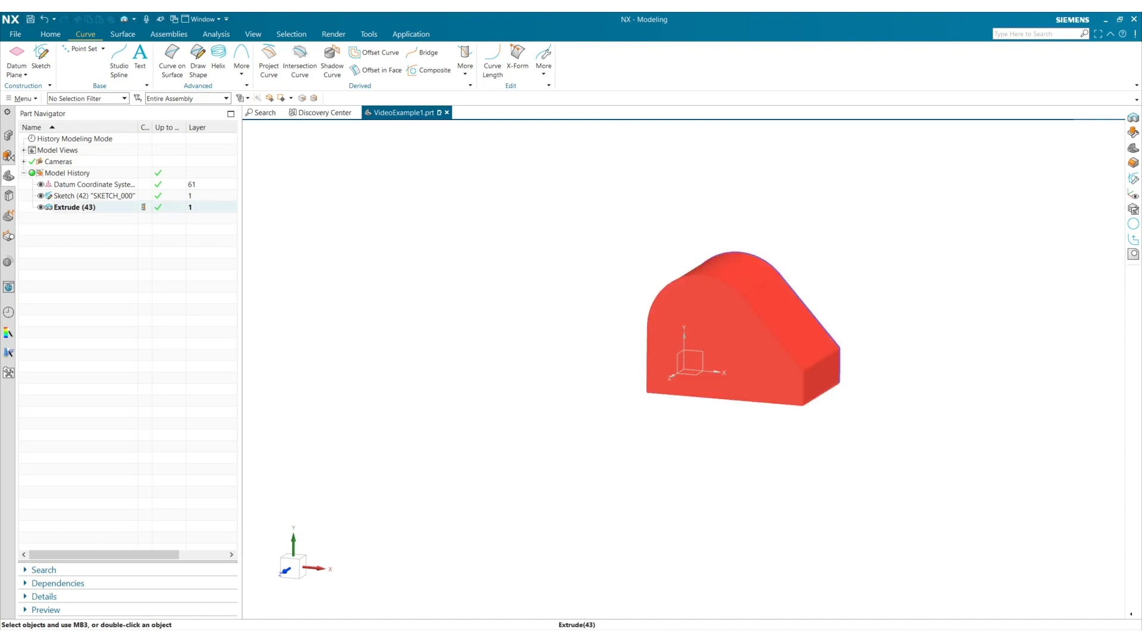
- Set the selection filter to Face and orient the view square to the block's sloped face
left_click(87, 99)
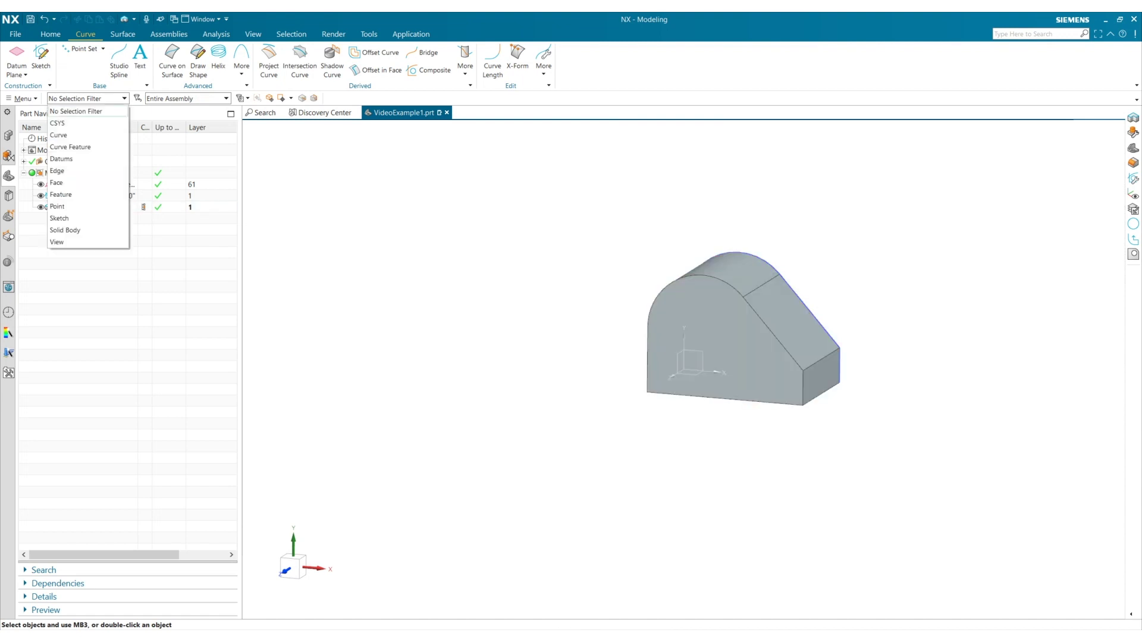
left_click(72, 183)
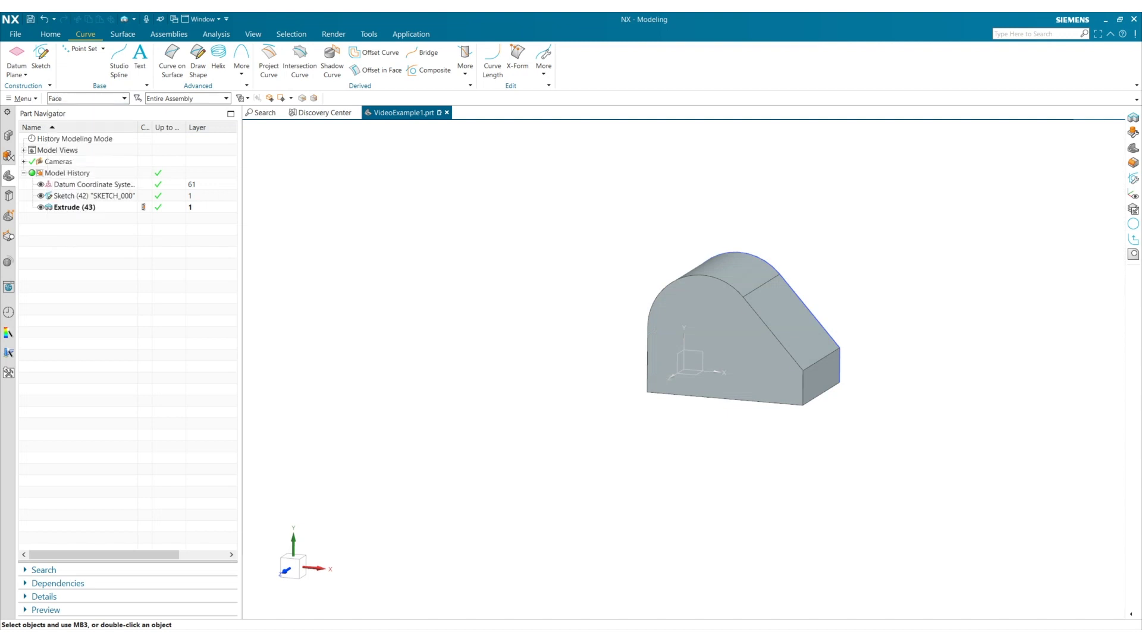
left_click(797, 320)
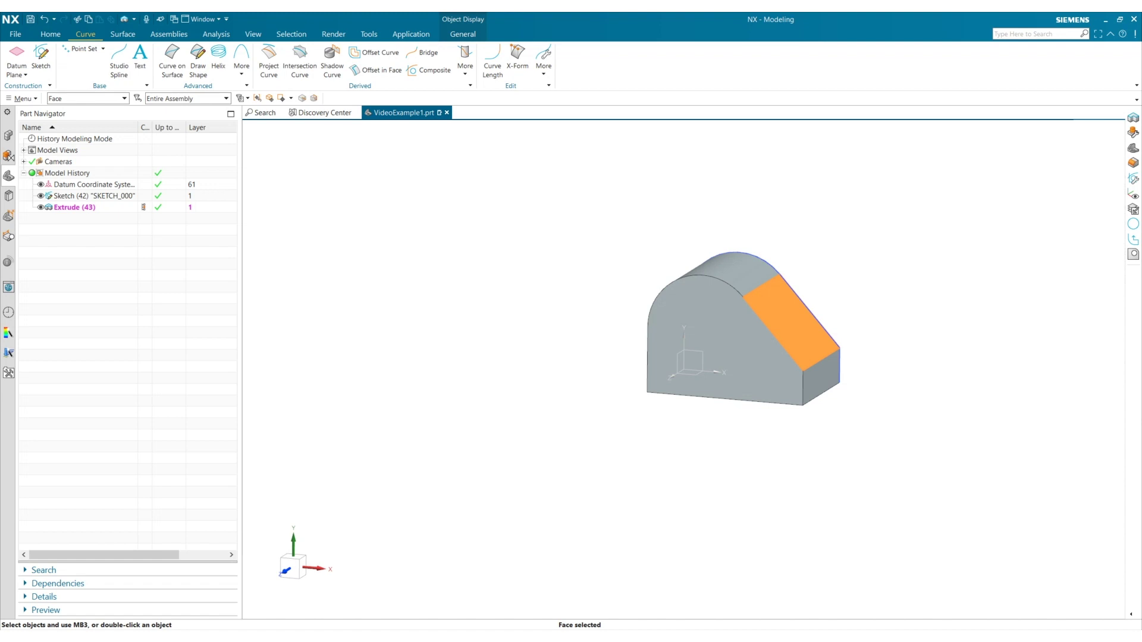
key("F8")
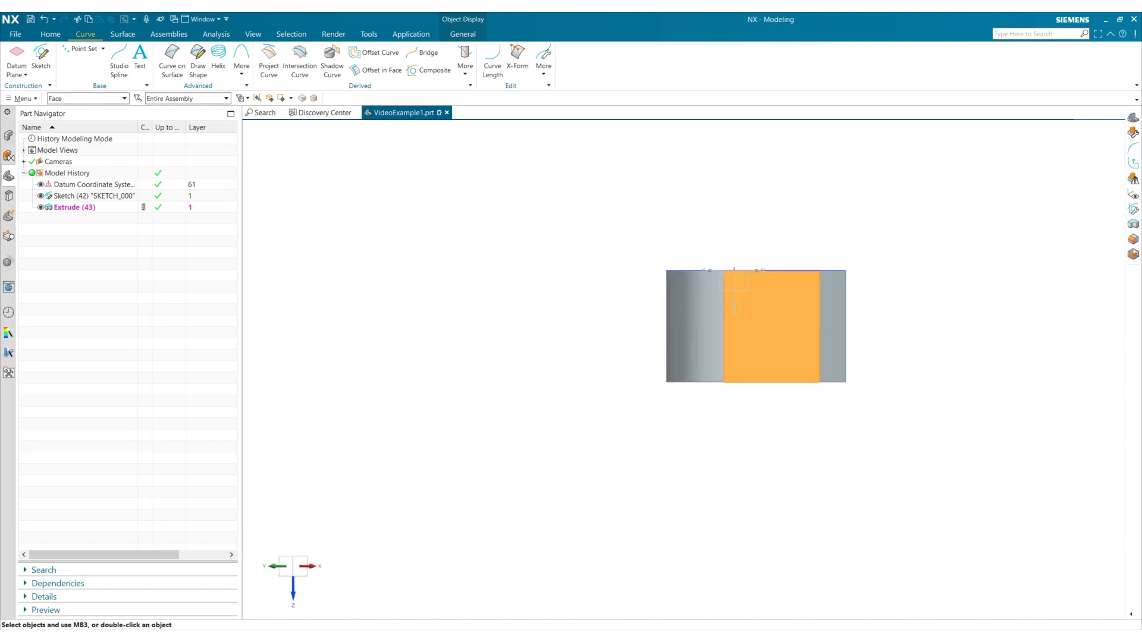
- Deselect the face, fit the block in the view, and show it in trimetric and isometric orientation
key("Escape")
key("ctrl+f")
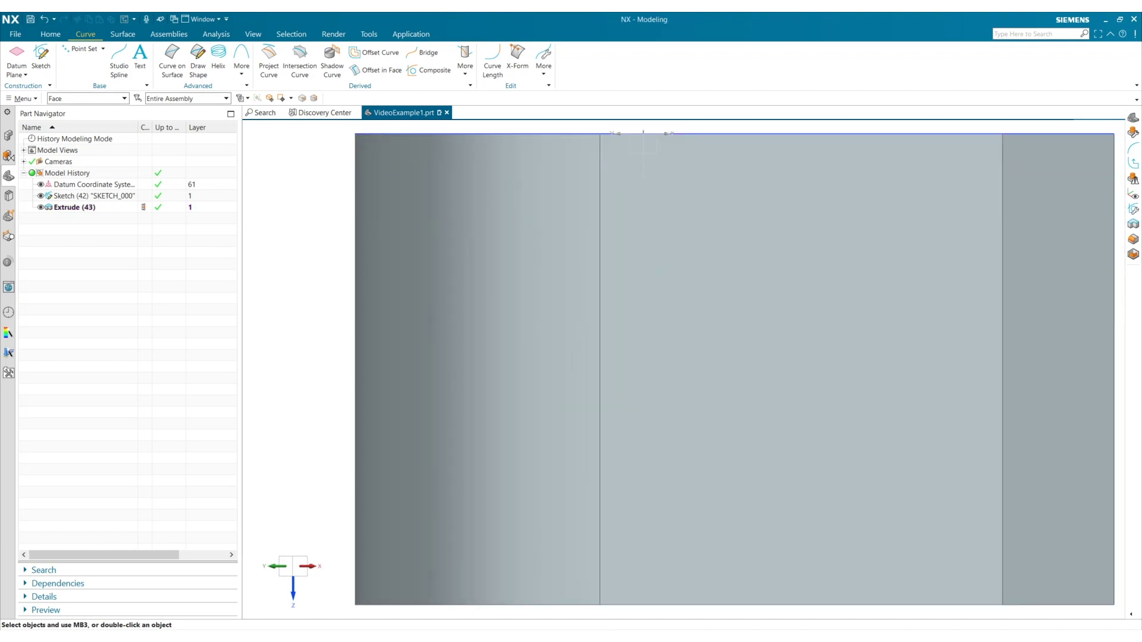
key("Home")
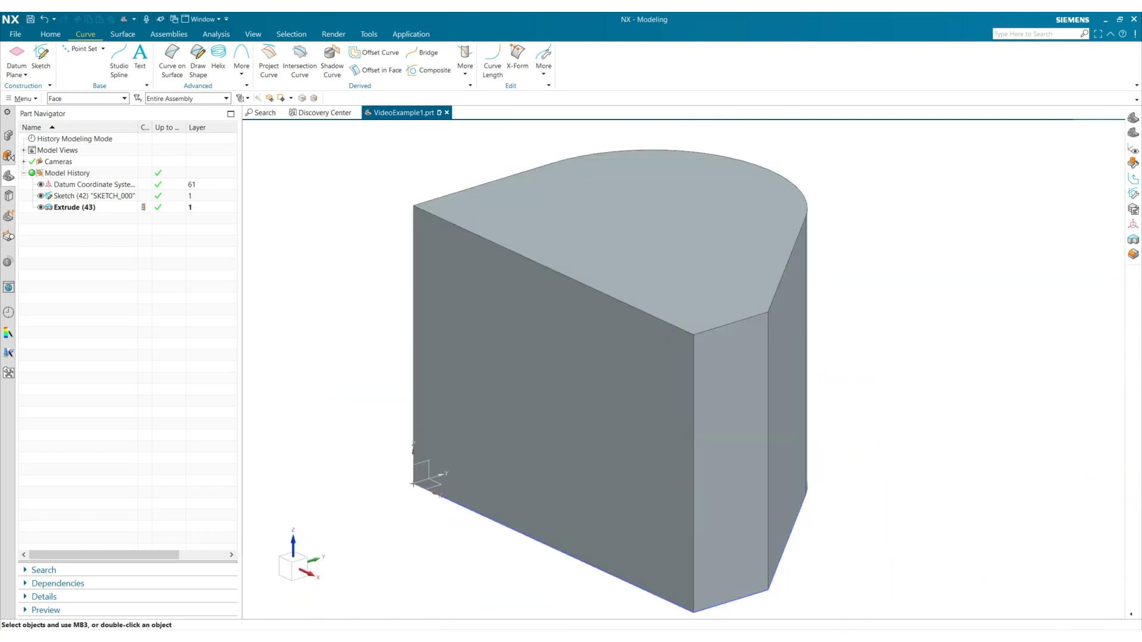
key("End")
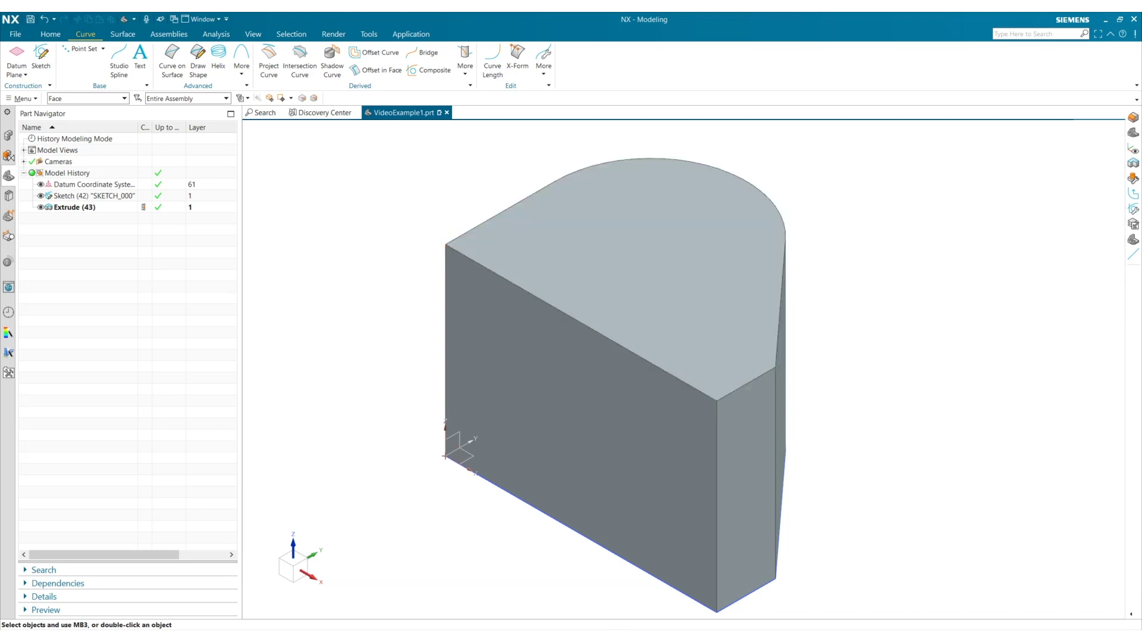
- Apply a 0.3 in circular edge blend to all edges around the block's upper face
left_click(960, 242, "ctrl+shift")
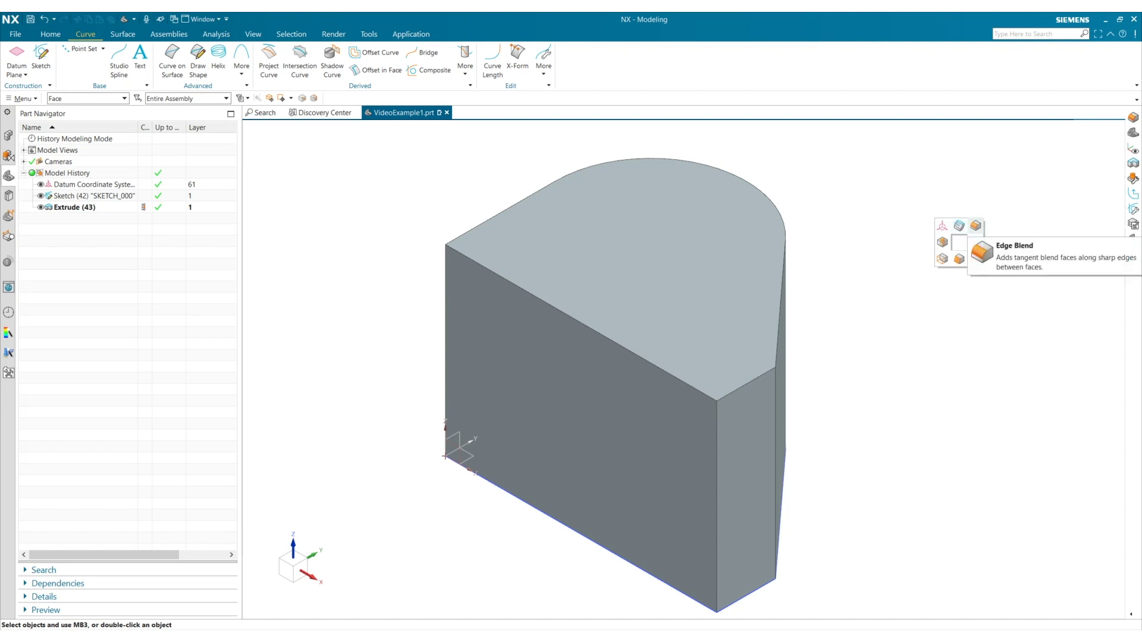
left_click(976, 226)
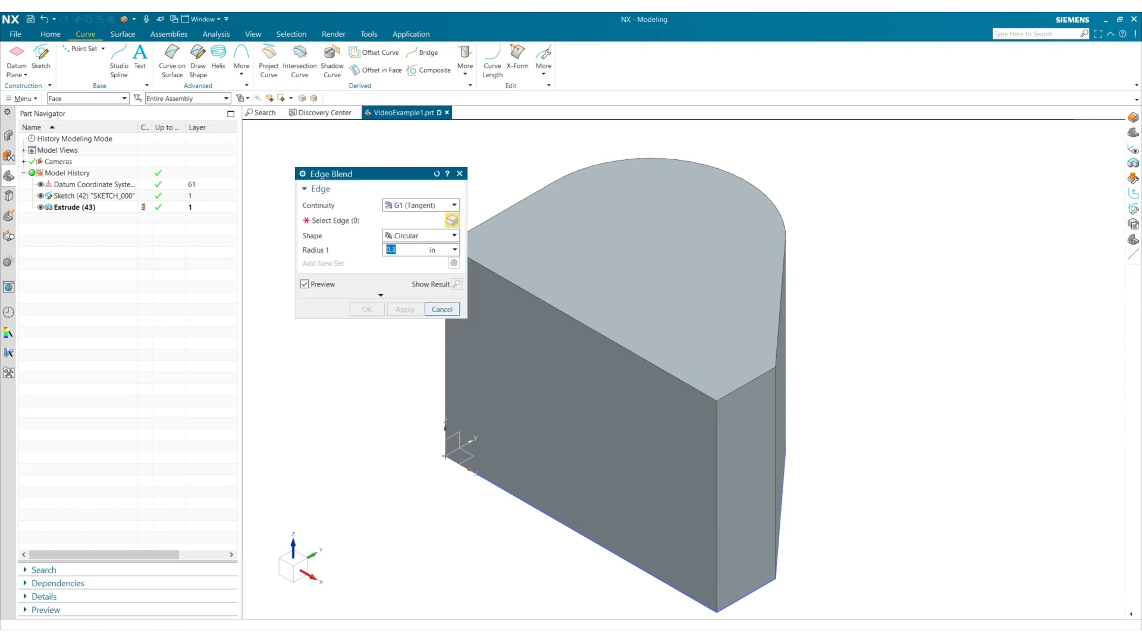
left_click(780, 309)
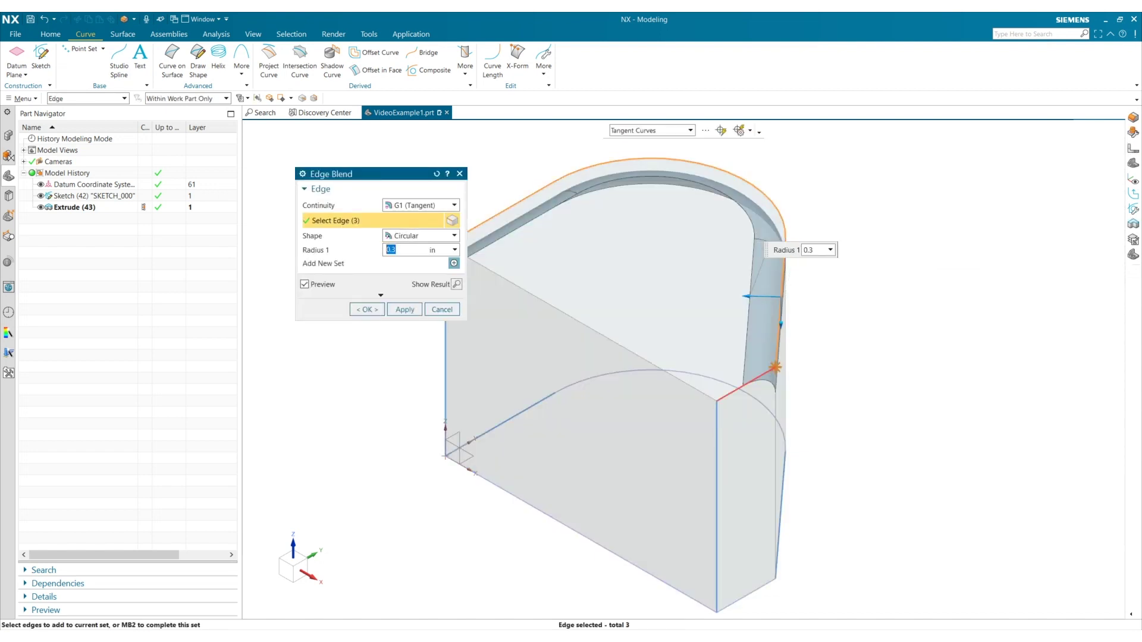
left_click(746, 384)
left_click(660, 369)
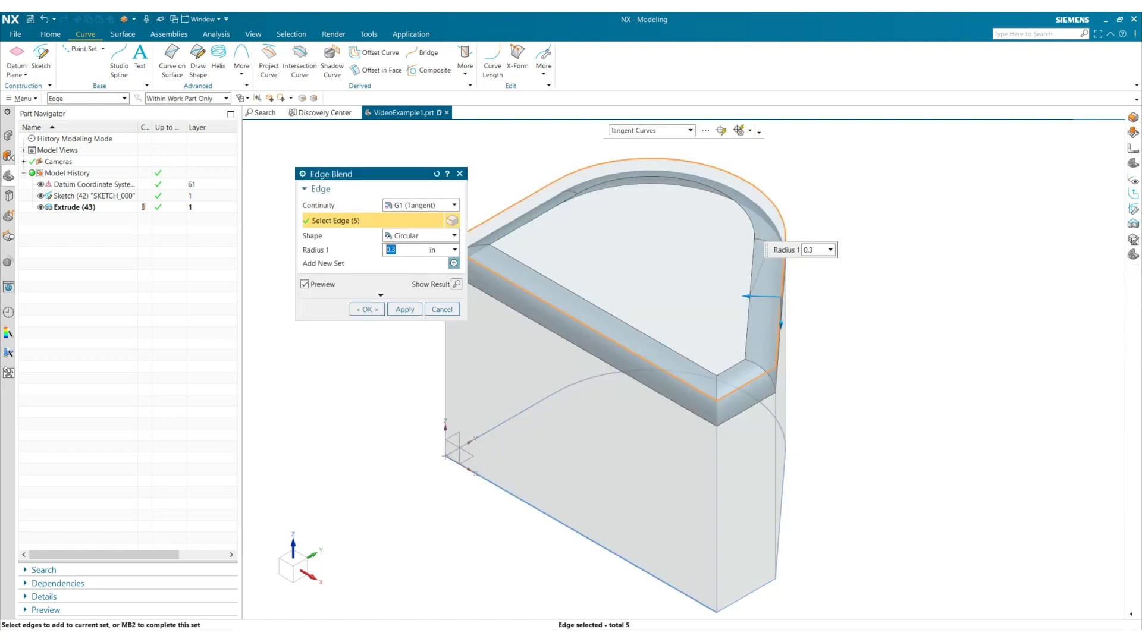
left_click(367, 310)
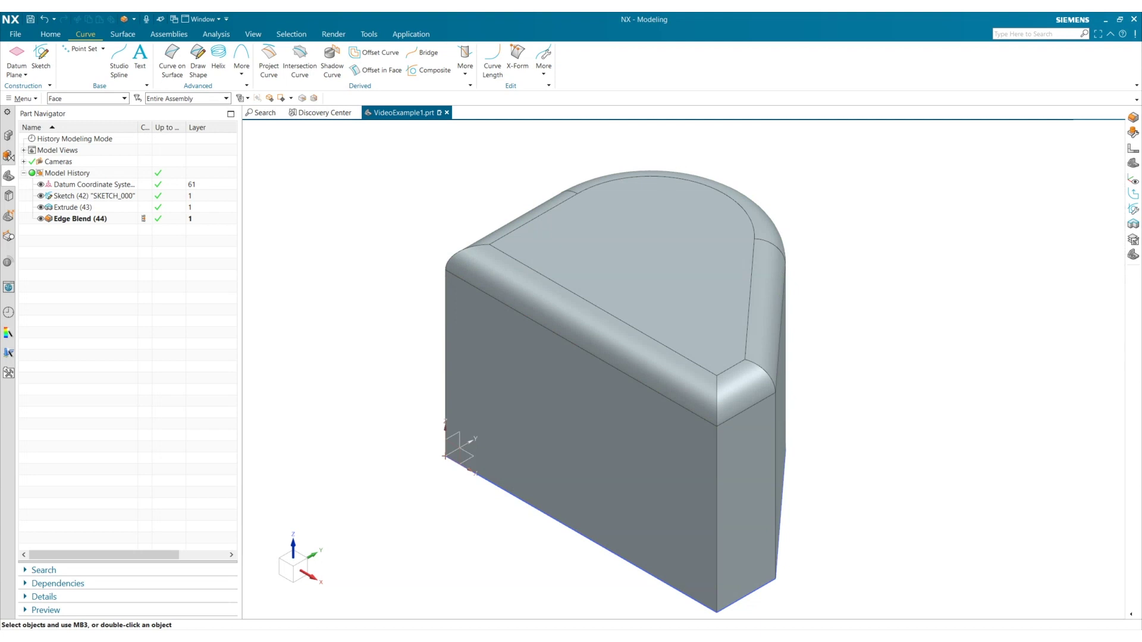
middle_click(859, 330, "ctrl+shift")
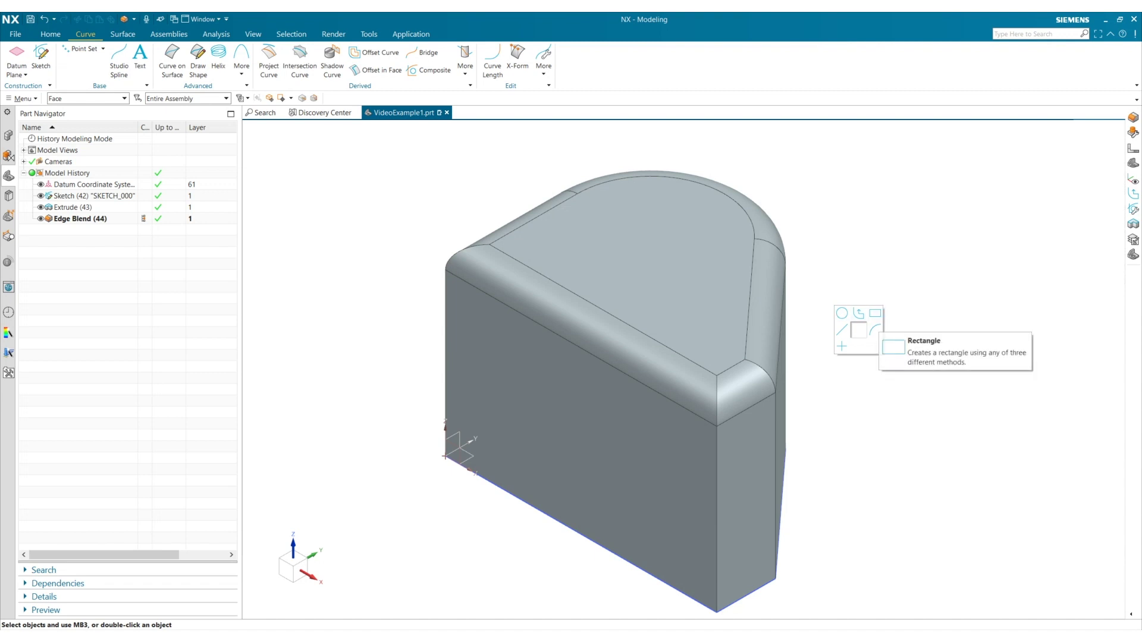
key("Escape")
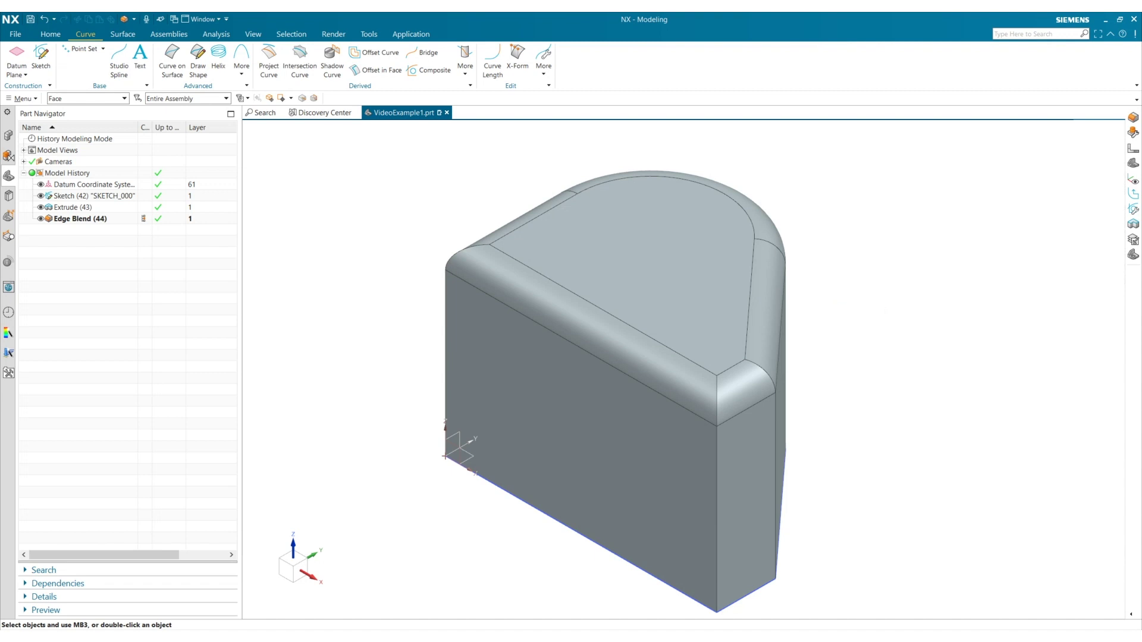
right_click(859, 332, "ctrl+shift")
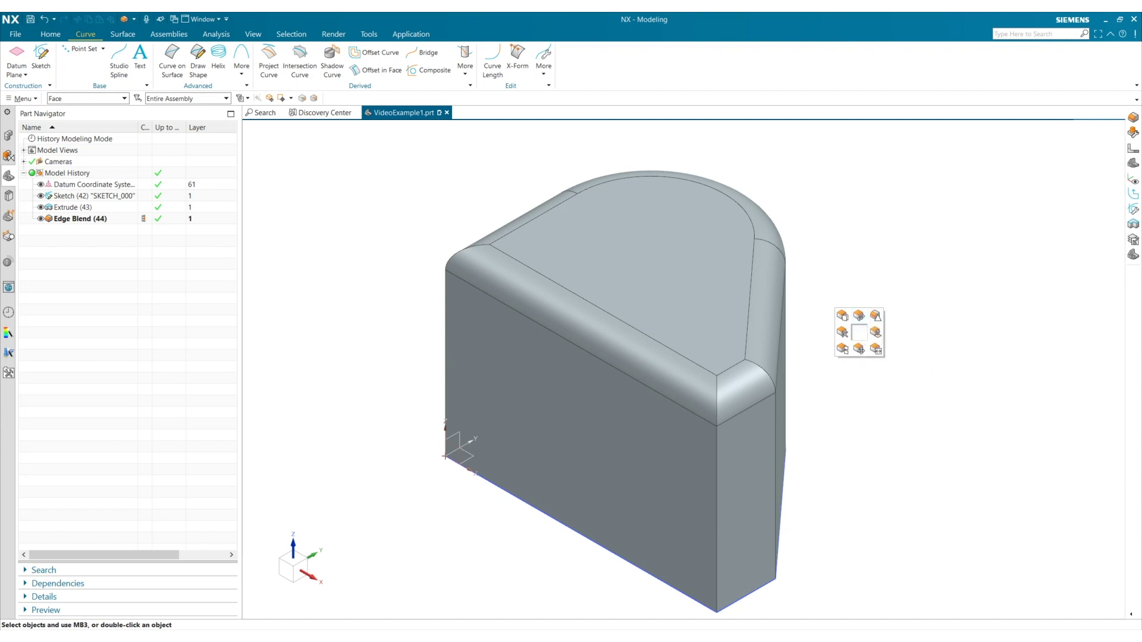
key("Escape")
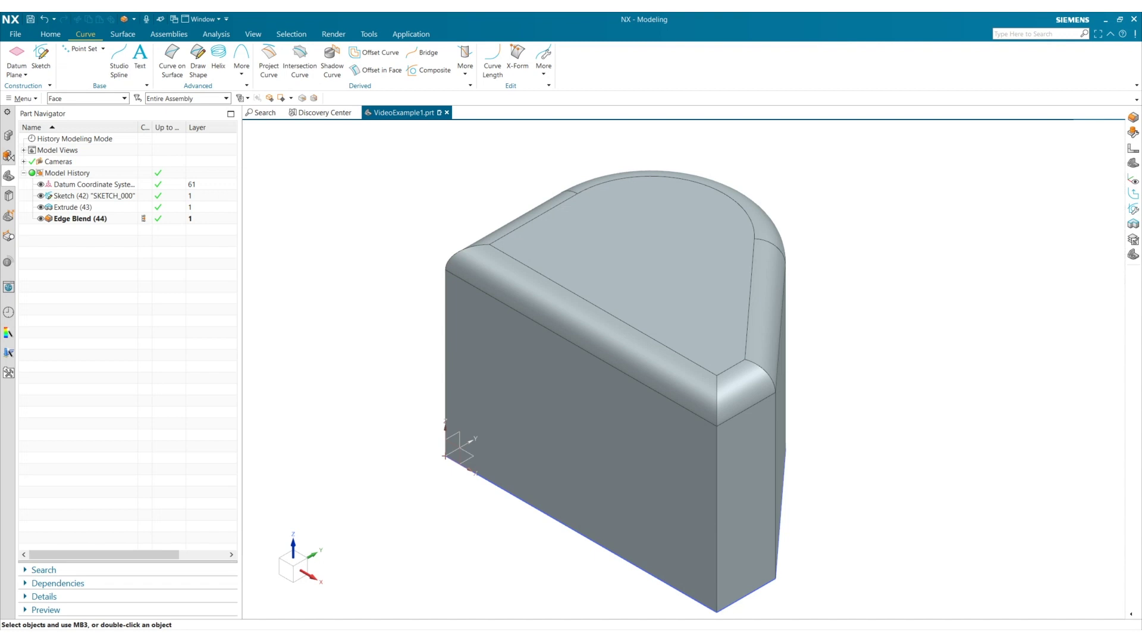
- Customize Application Radial 2 by moving the Arc/Circle command from the Curve commands into it
key("ctrl+1")
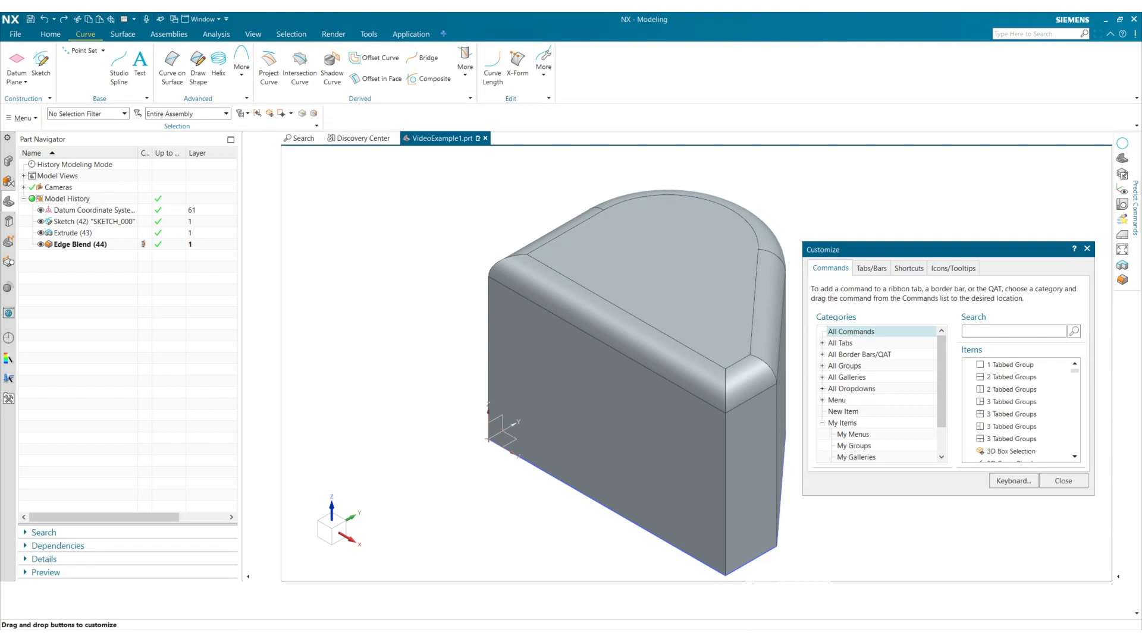
left_click(909, 268)
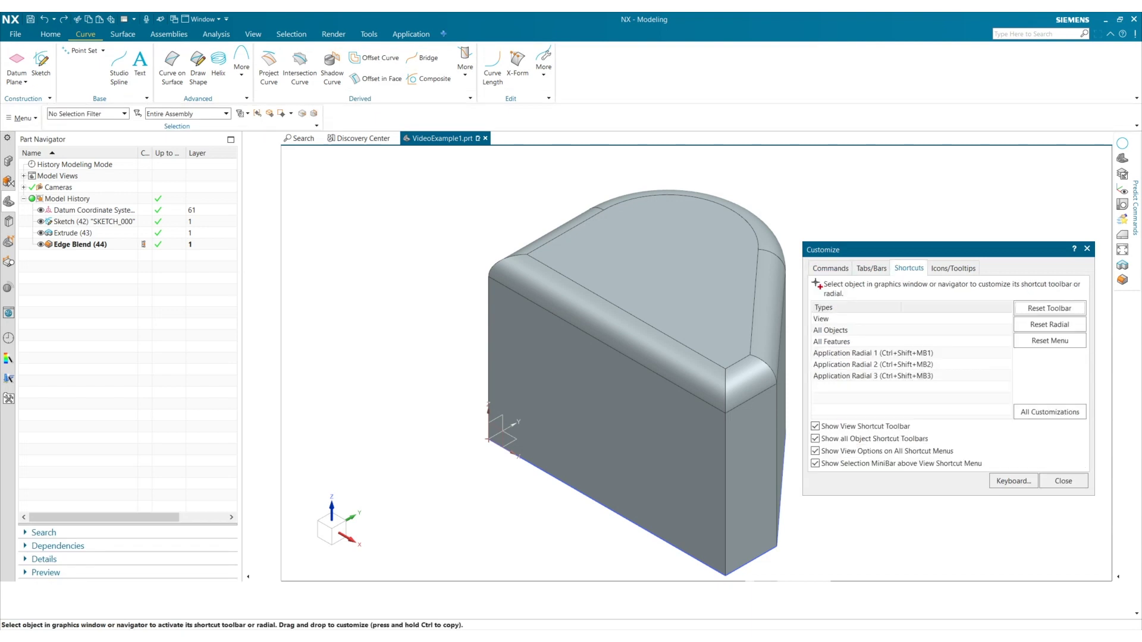
left_click(873, 364)
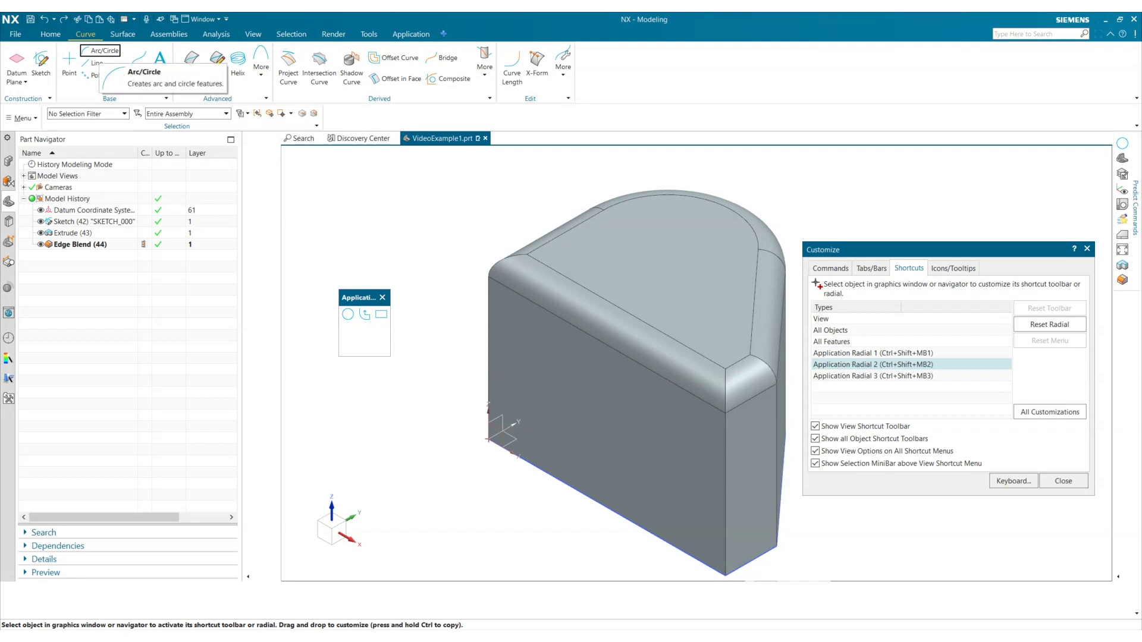
left_click_drag(100, 51, 348, 331)
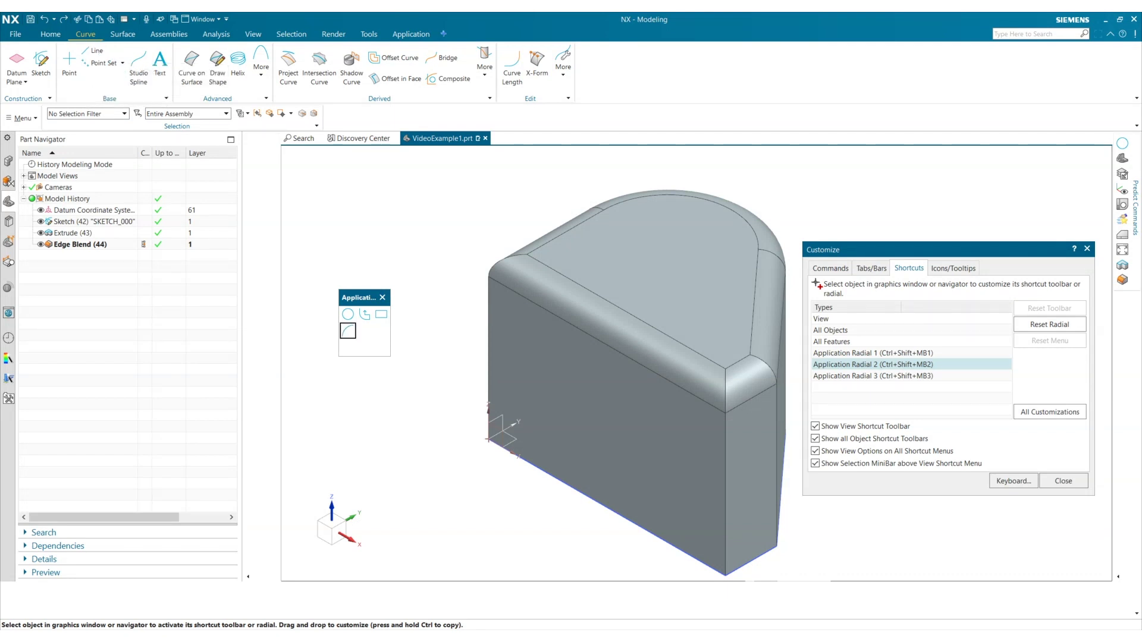
left_click(1063, 481)
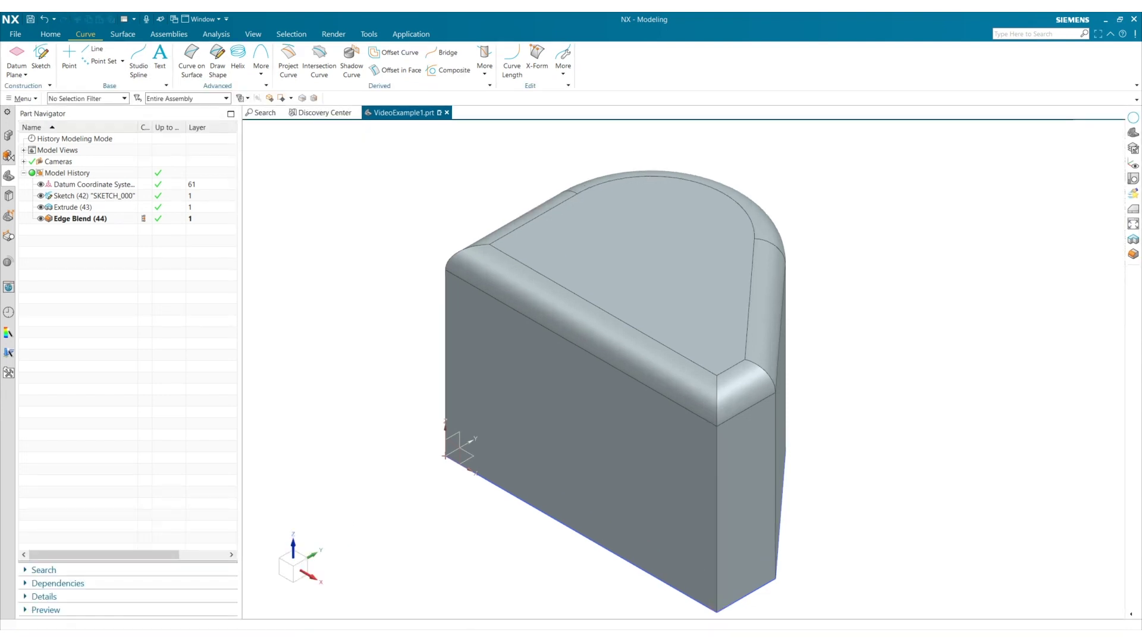
left_click(881, 438, "ctrl+shift")
left_click(568, 85)
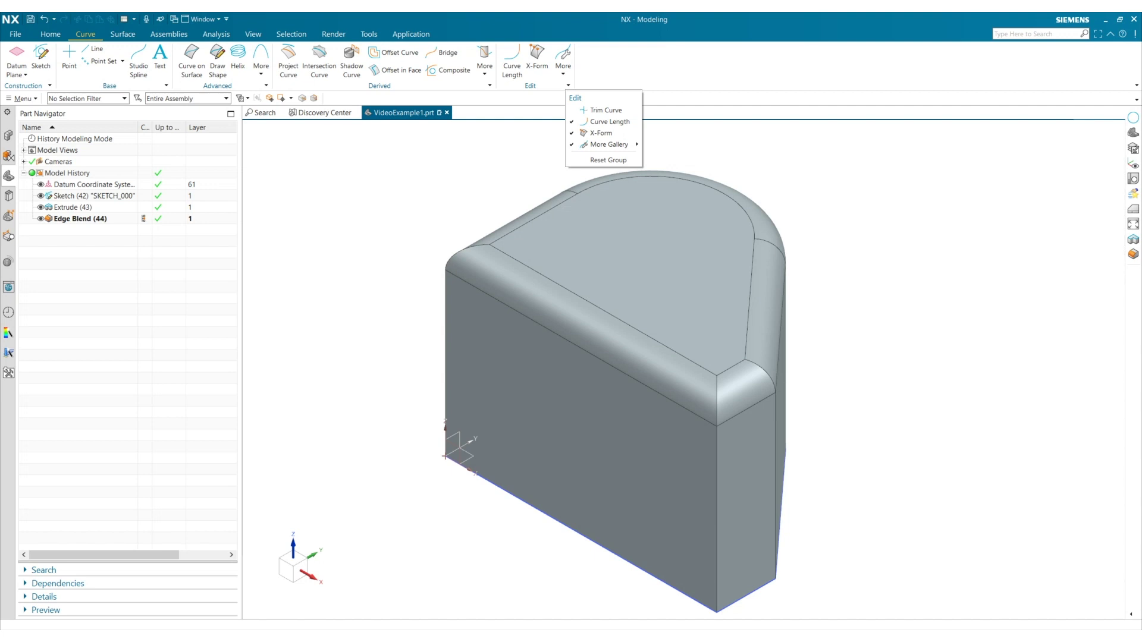
key("Escape")
- Assign the global keyboard shortcut O to the Orient command from the View Operation category and close the customization
key("ctrl+1")
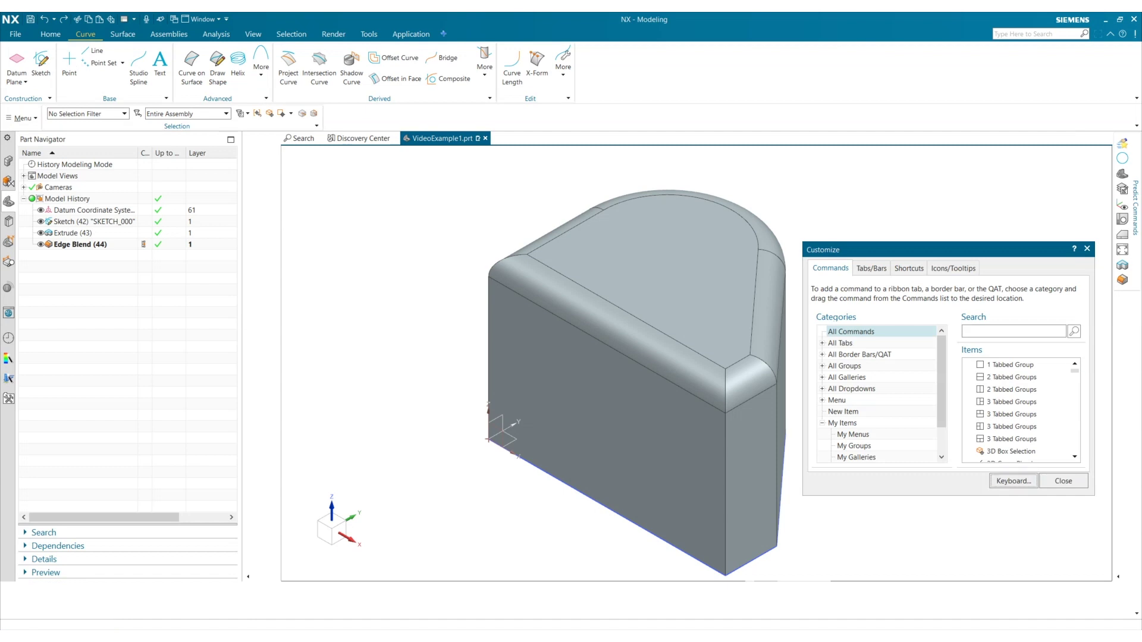
left_click(1013, 481)
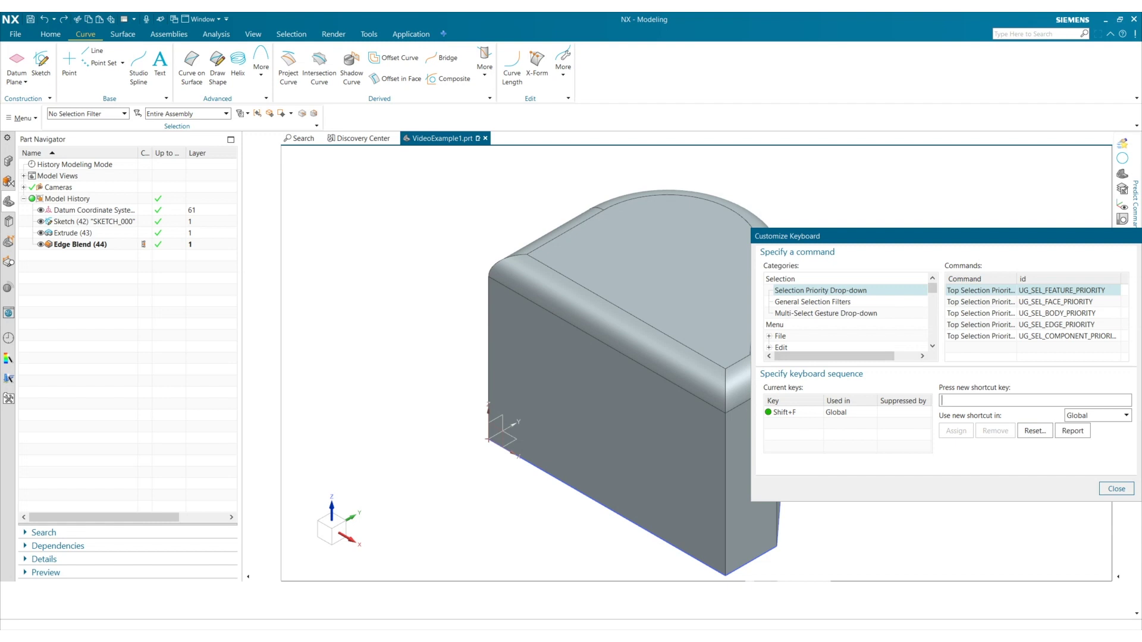
key("o")
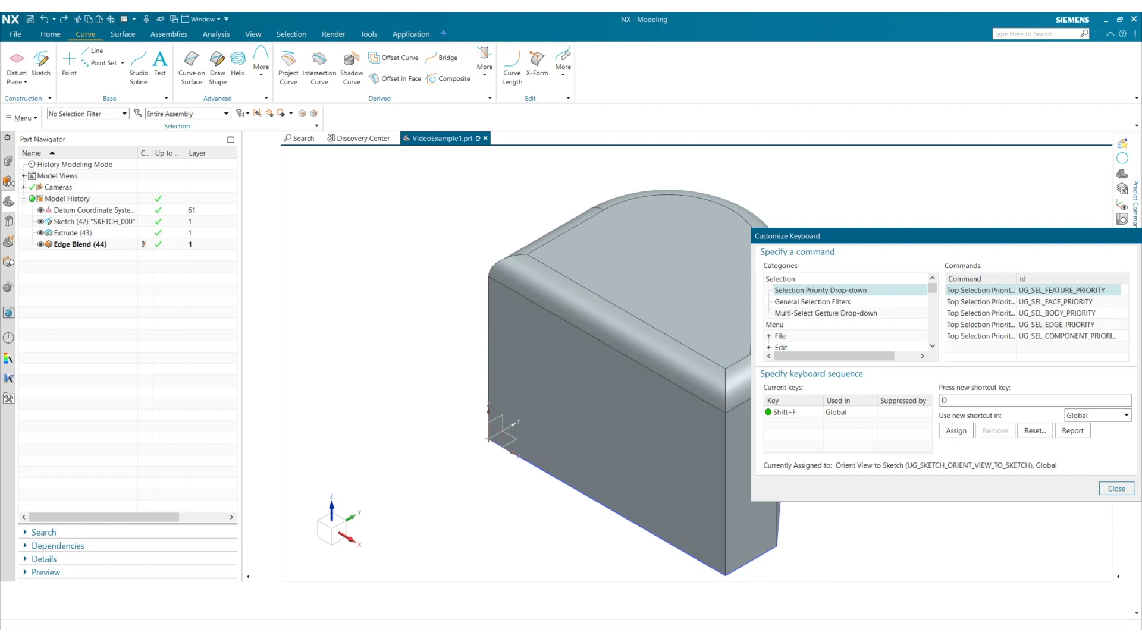
scroll(844, 313, "down", 2)
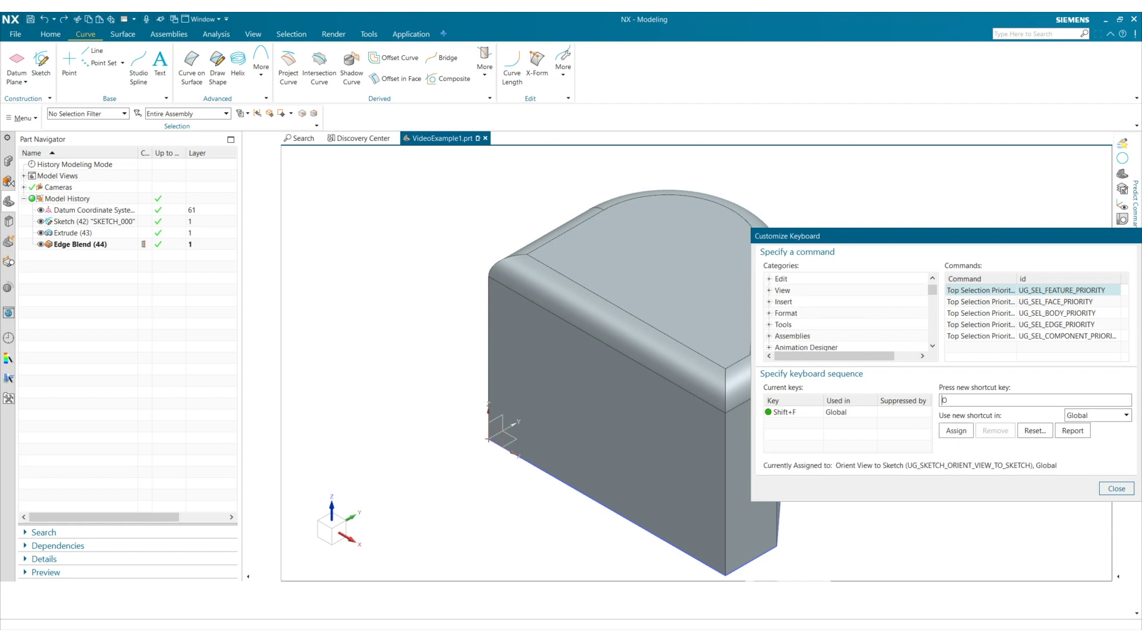
left_click(769, 291)
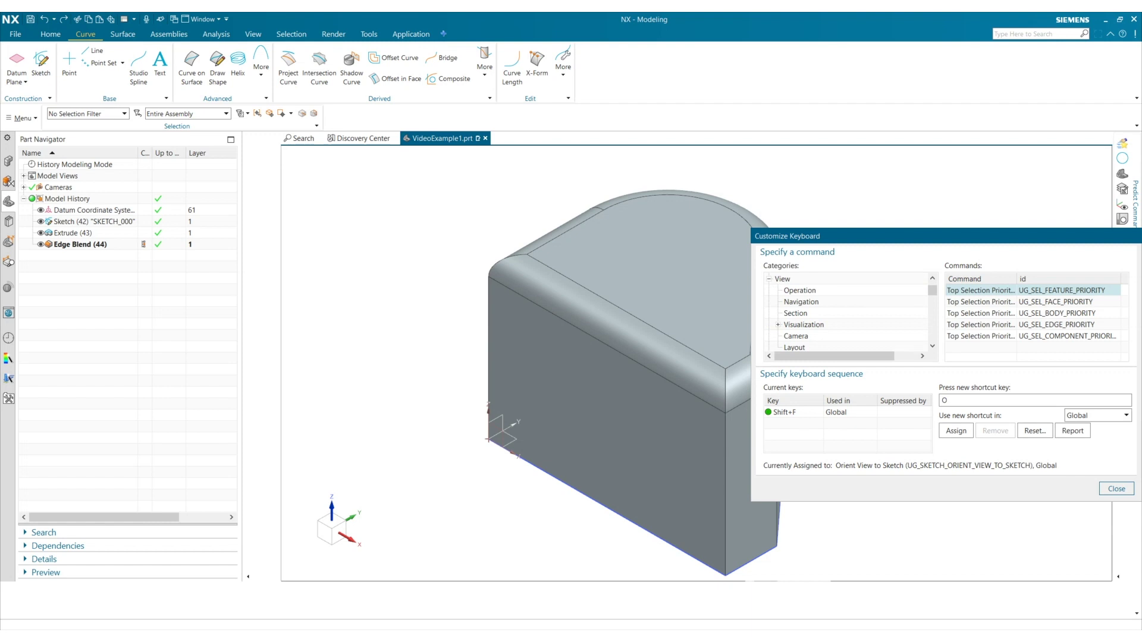
left_click(800, 291)
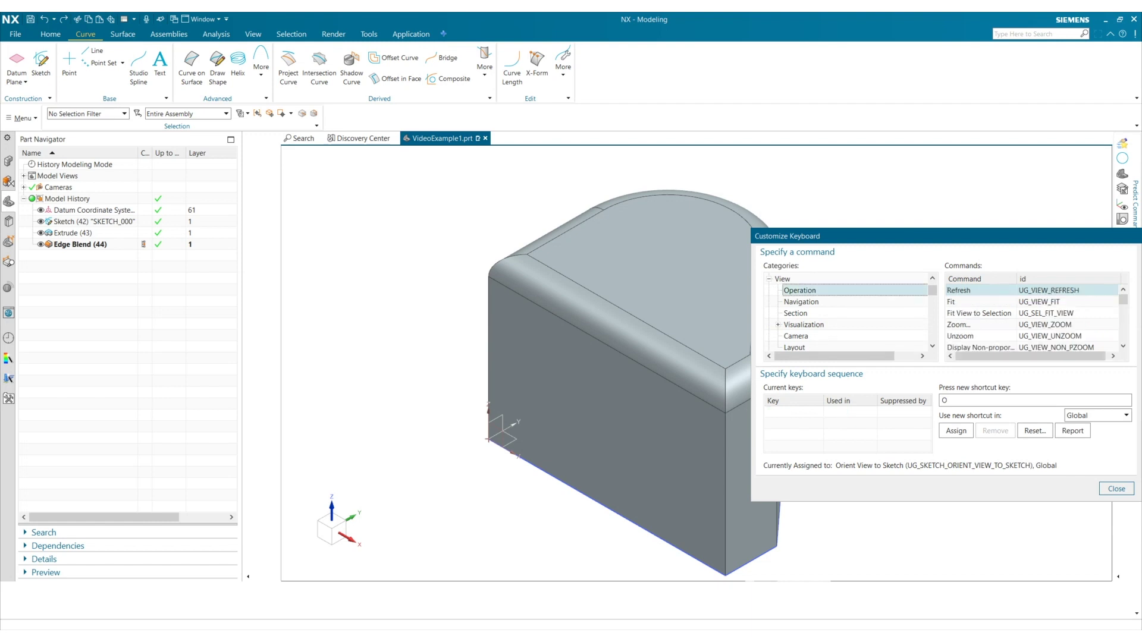
scroll(1035, 319, "down", 3)
scroll(1032, 318, "down", 1)
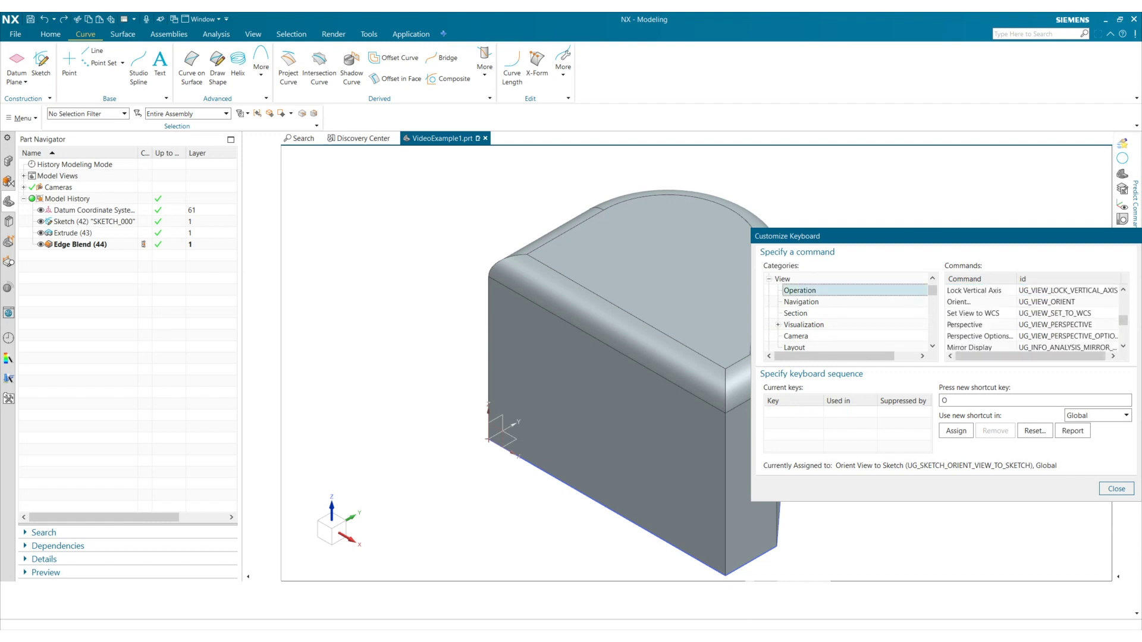
left_click(975, 301)
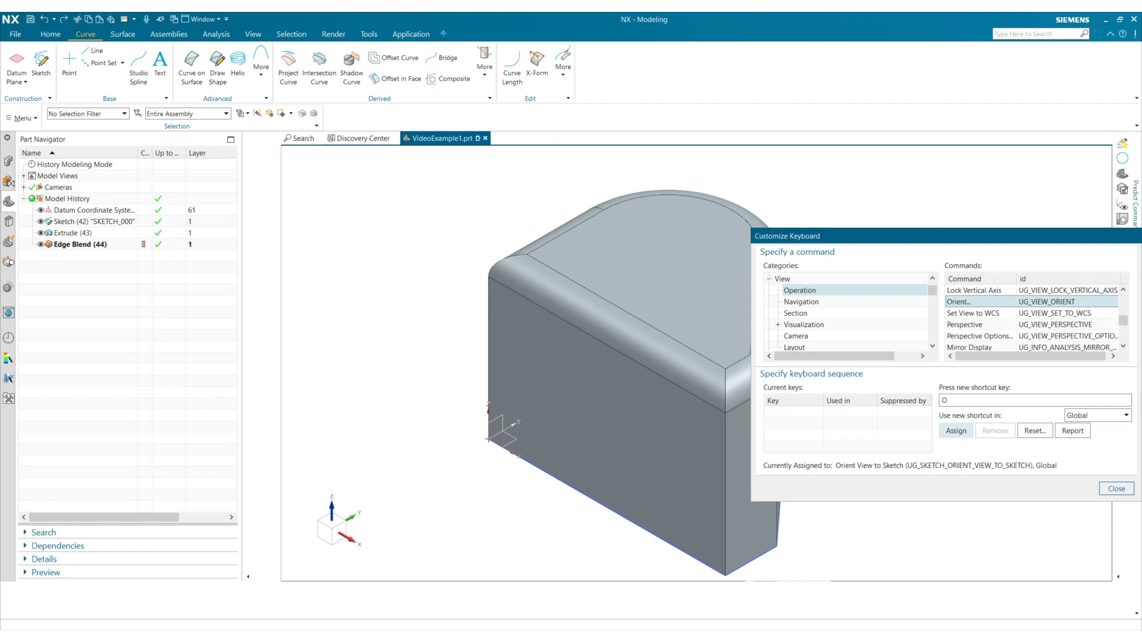
left_click(956, 431)
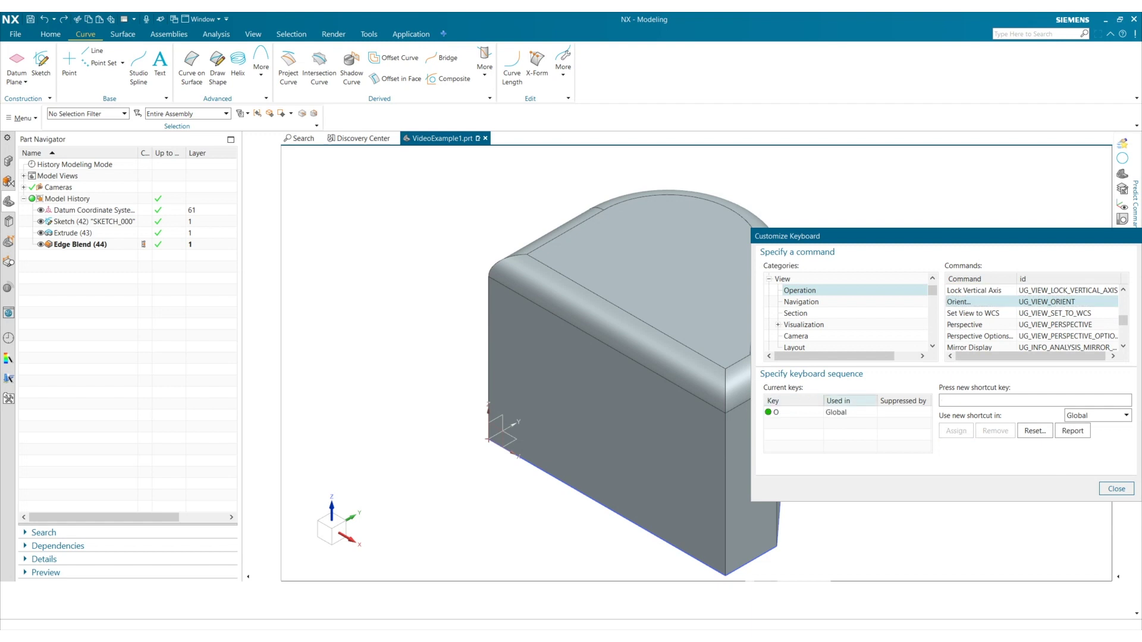
left_click(1116, 488)
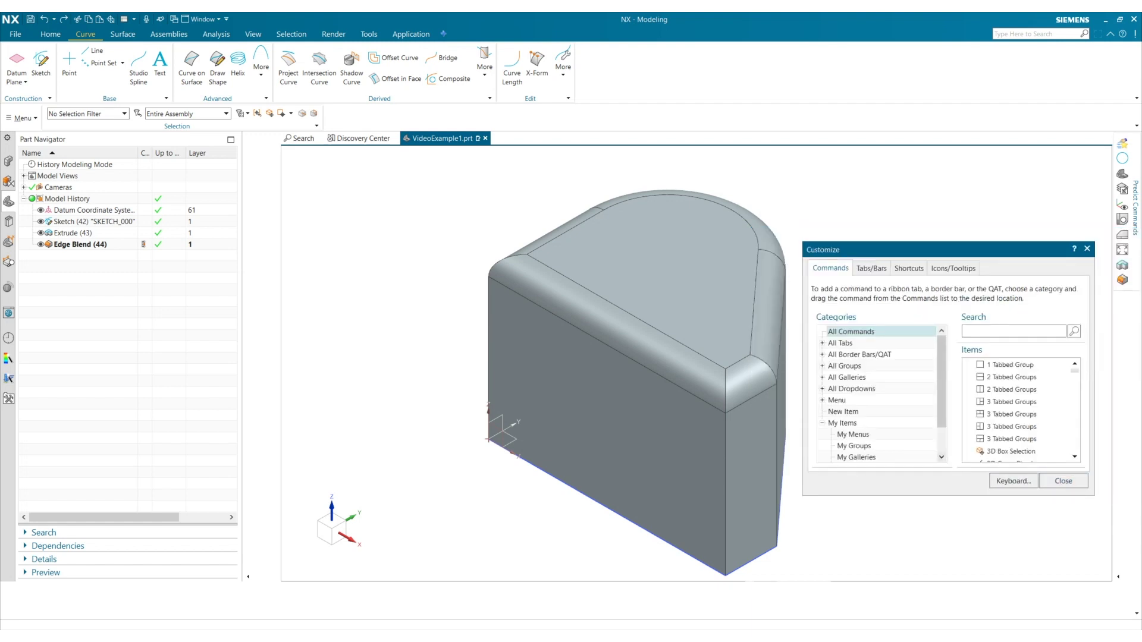
left_click(1063, 480)
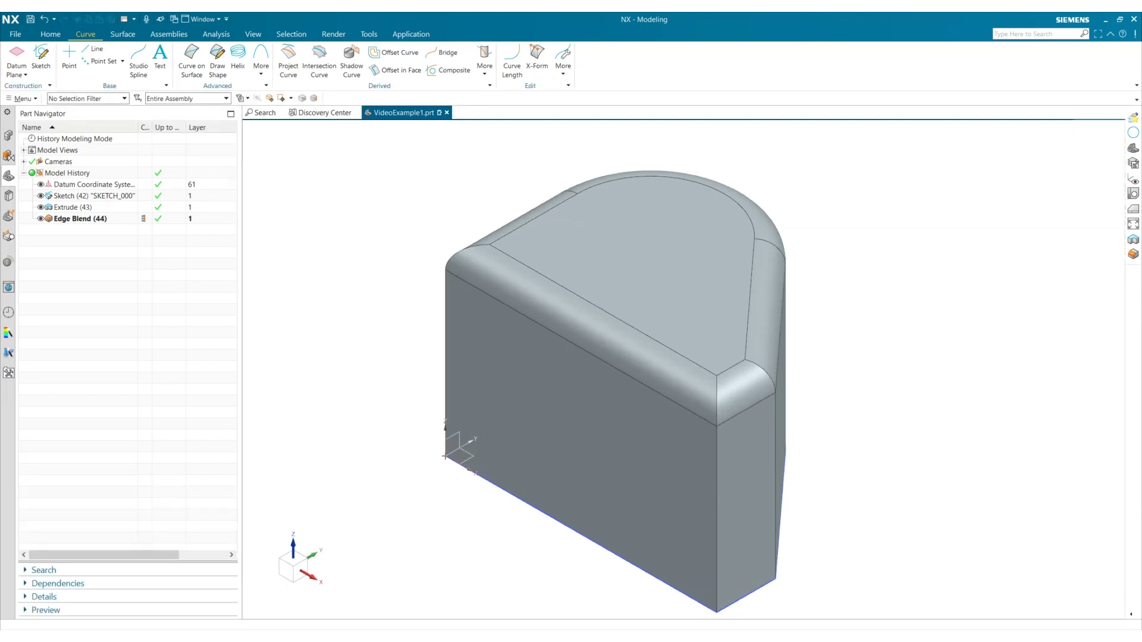
- Test the Orient command's new shortcut and cancel its CSYS dialog without changing the view
key("w")
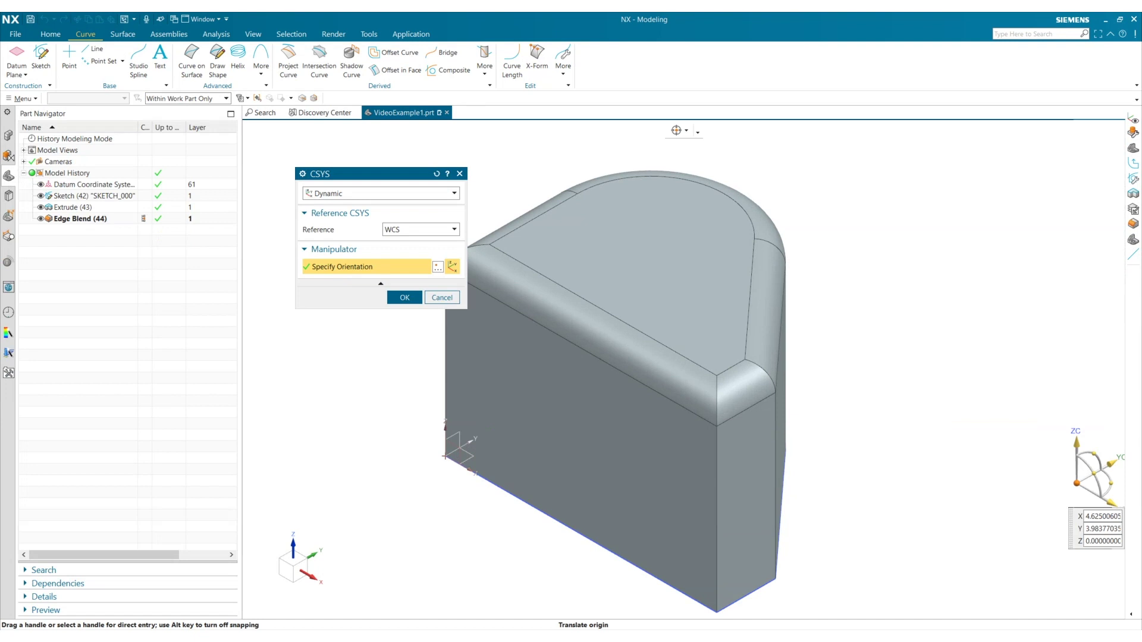
key("Escape")
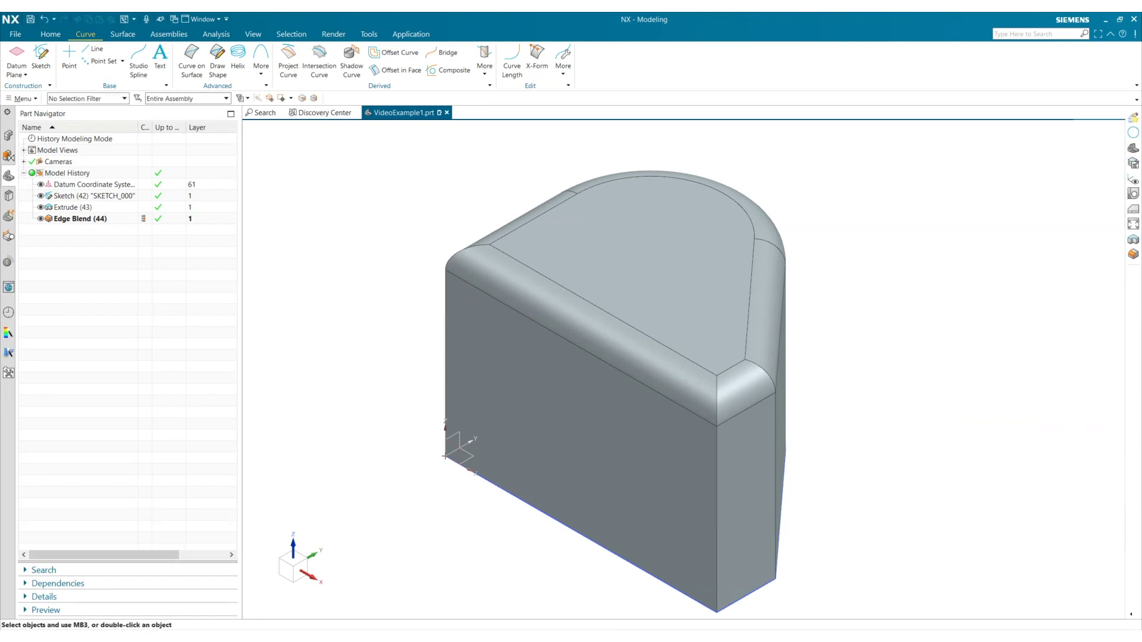
- Look up in the keyboard customization which command the shortcut O is assigned to, and clear the entry
key("ctrl+1")
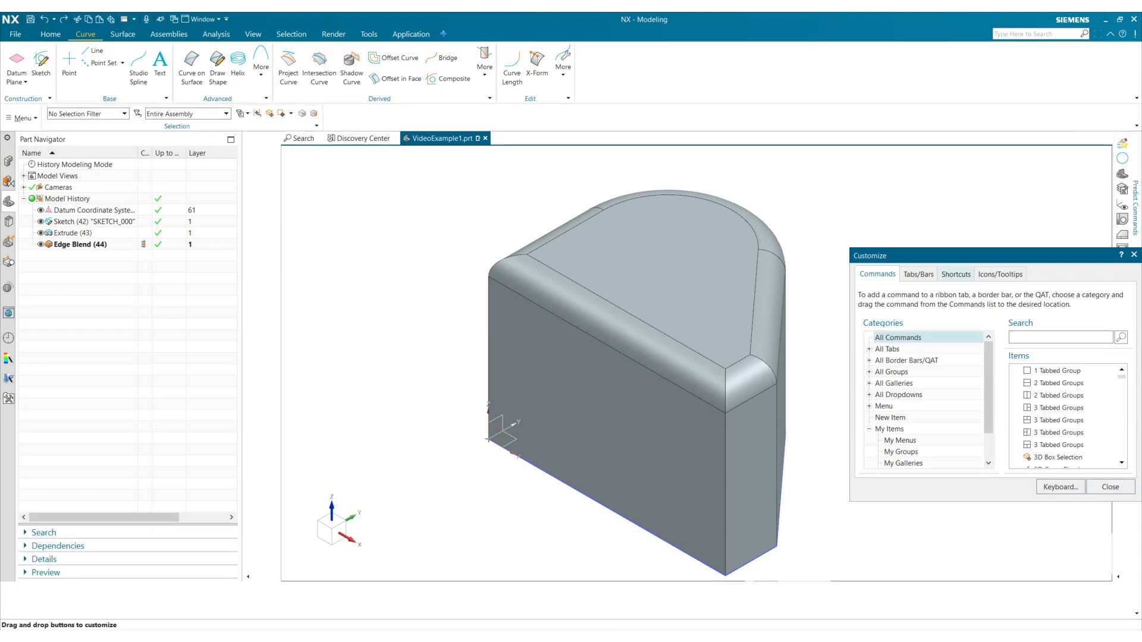
left_click(1061, 487)
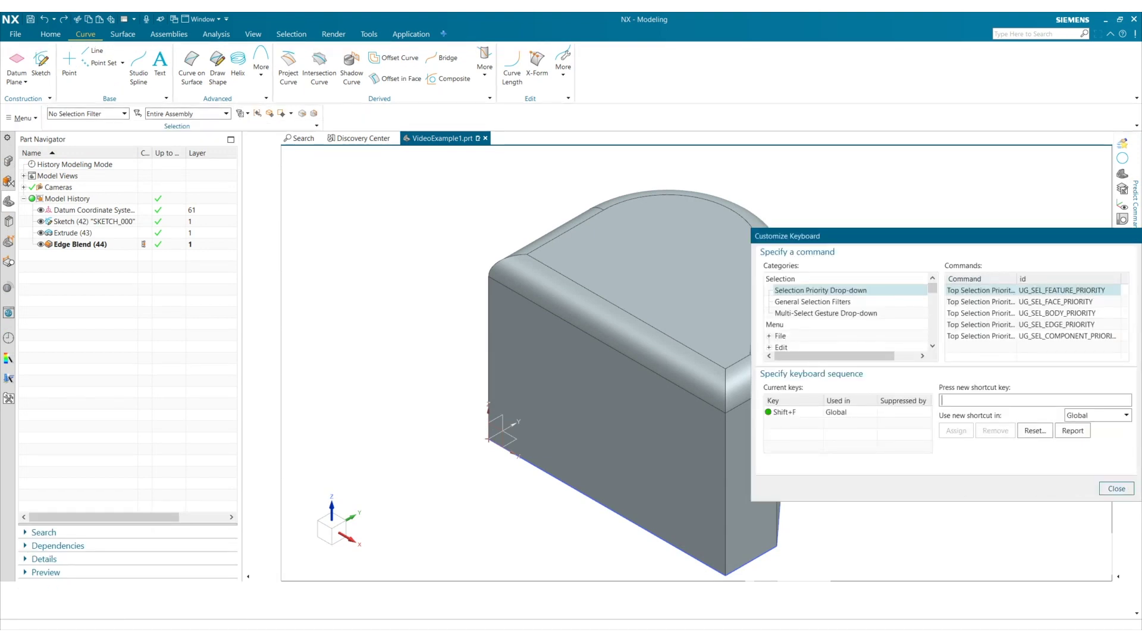
key("o")
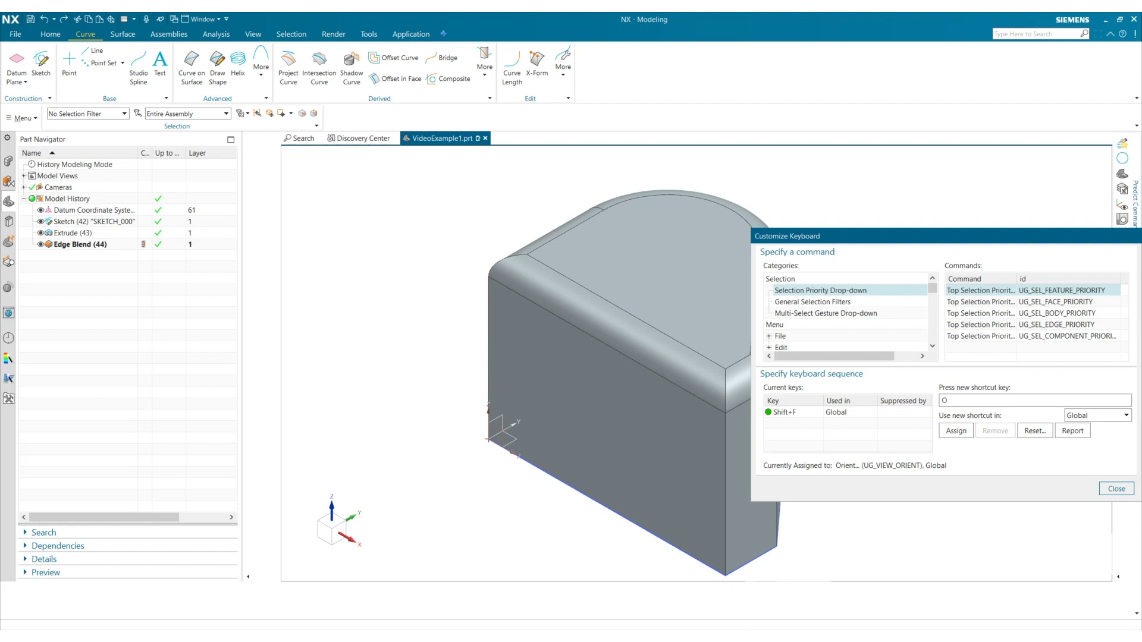
key("BackSpace")
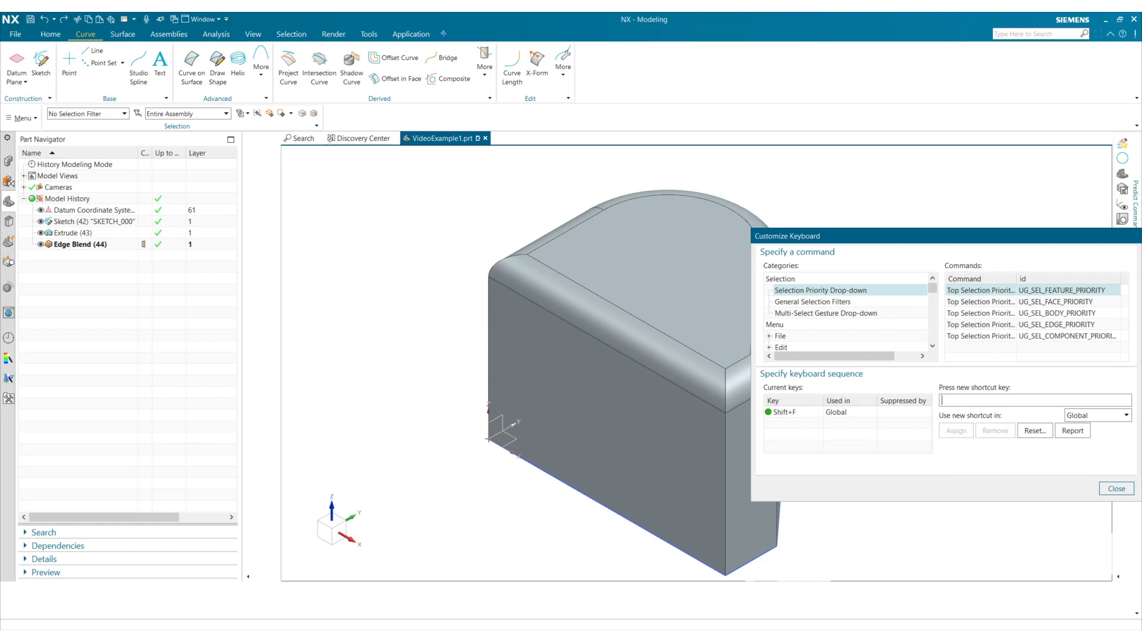
- Generate the report of all assigned keyboard shortcuts and look through its list
left_click(1072, 431)
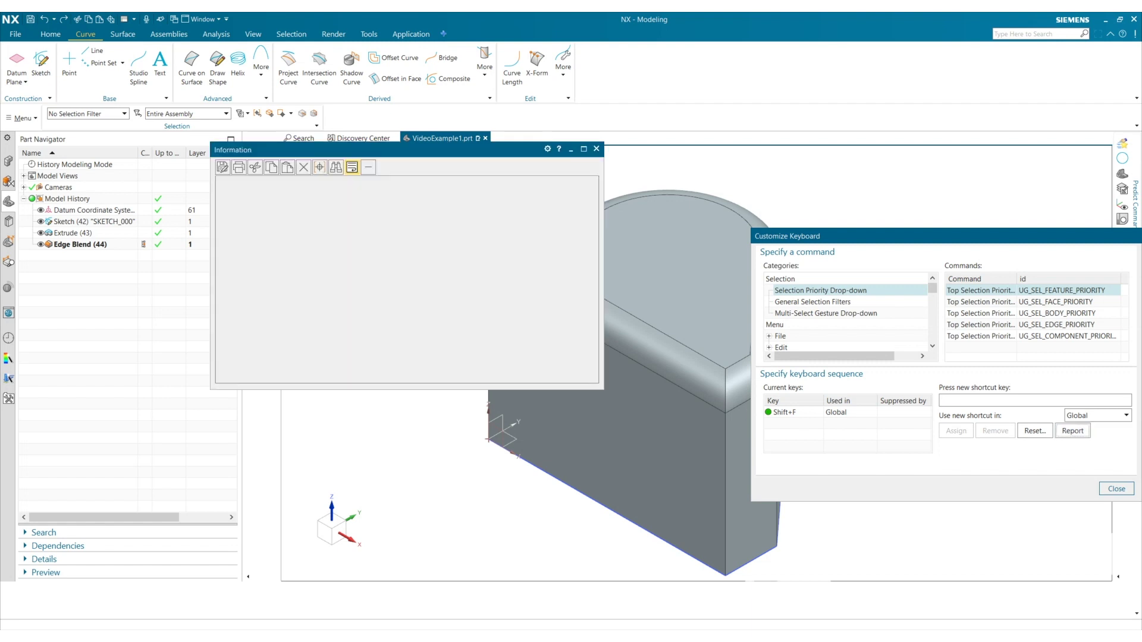
scroll(405, 280, "down", 20)
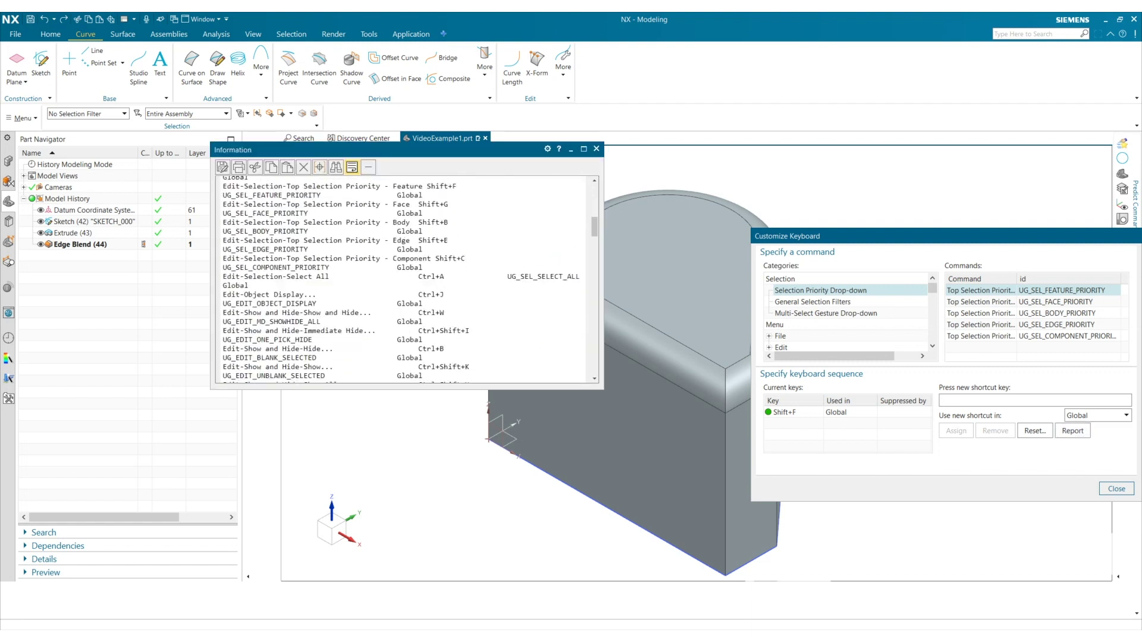